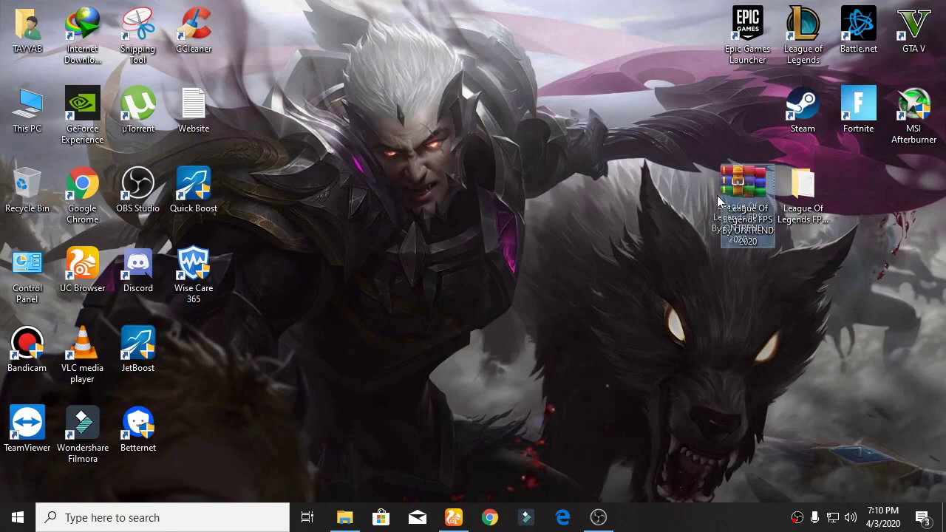
- Extract the League Of Legends FPS By ONTREND 2020 archive on the desktop, replacing all existing files
drag(744, 194, 695, 186)
right_click(695, 181)
click(728, 254)
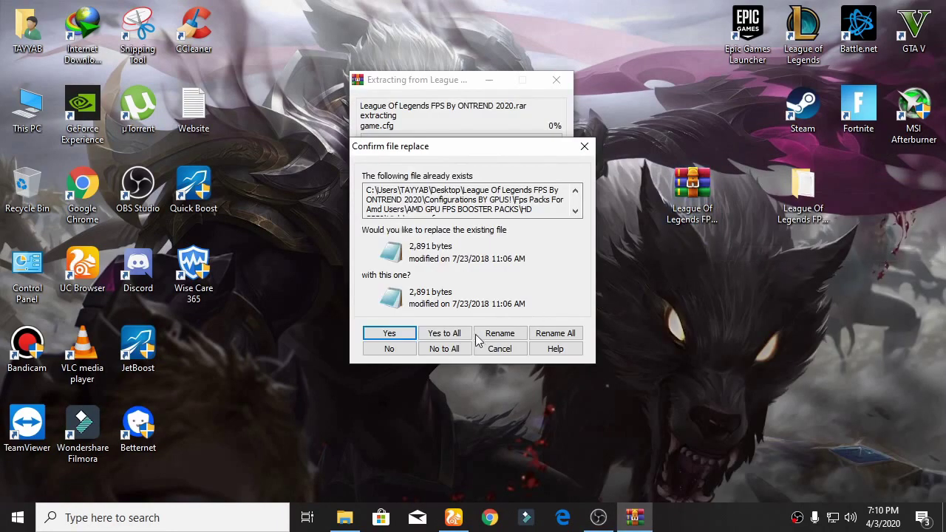
click(458, 337)
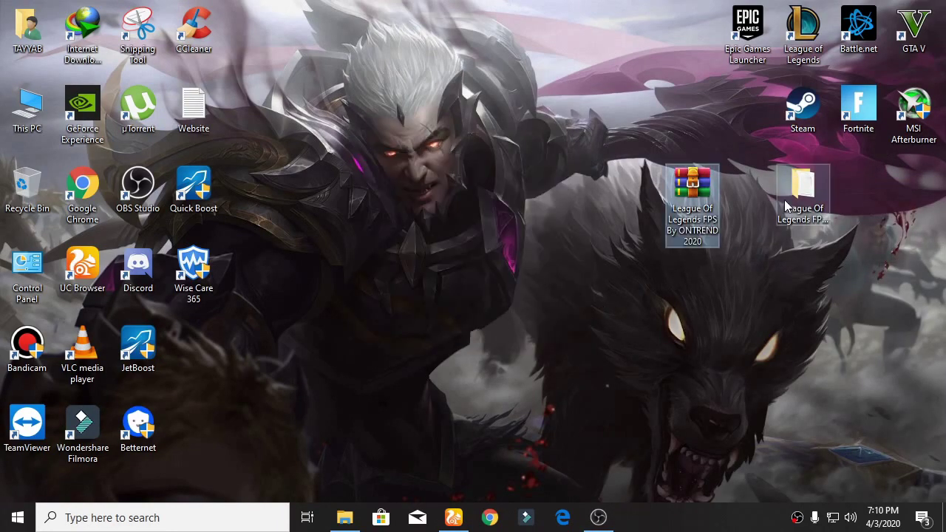
- Open the extracted folder's Configurations BY GPUS! subfolder and look through the AMD and INTEL FPS packs
double_click(802, 185)
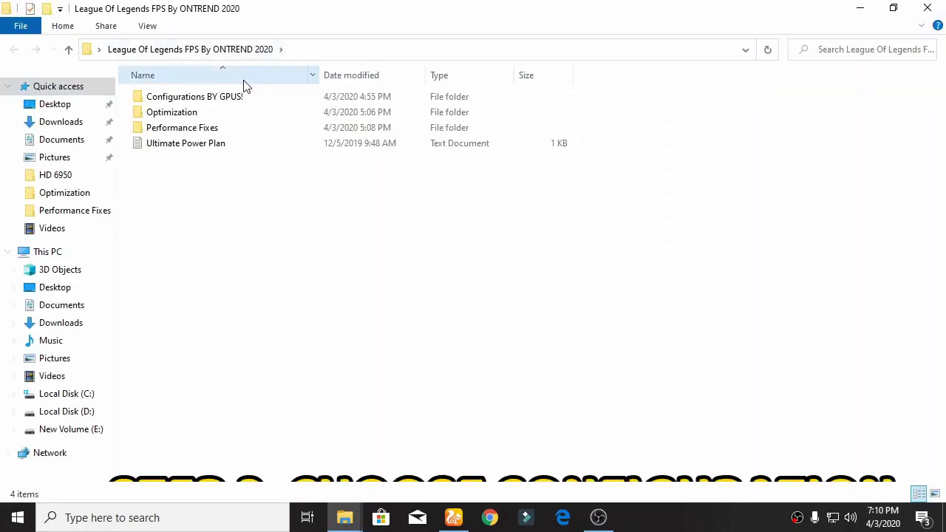
double_click(208, 97)
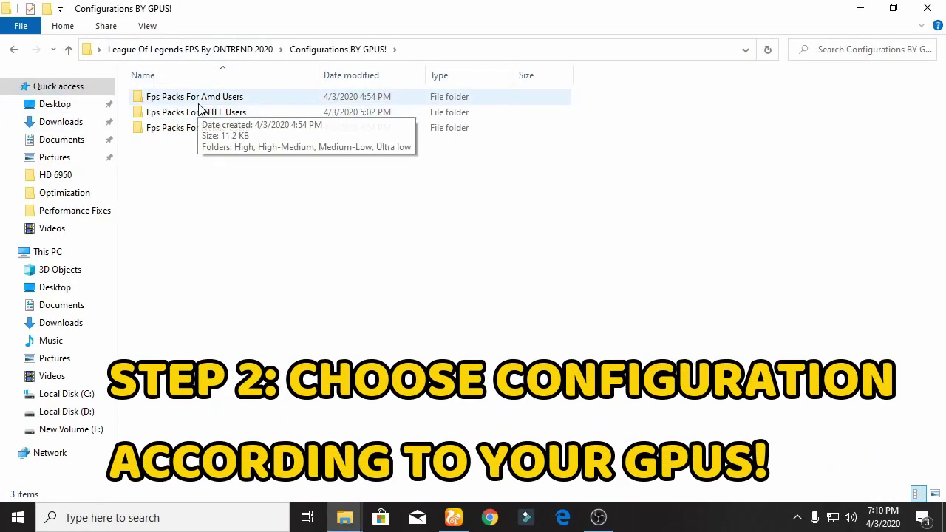
double_click(209, 99)
double_click(209, 104)
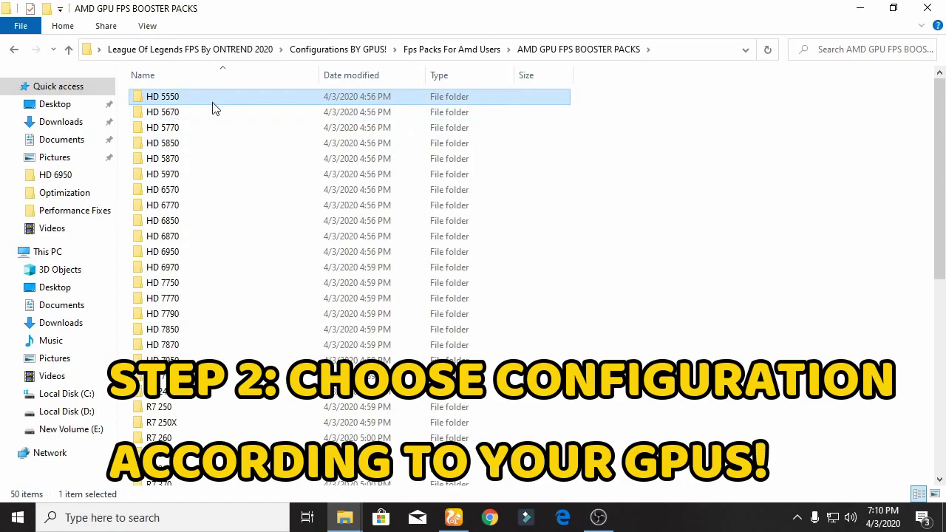
scroll(211, 138, down, 10)
key(alt+Left)
key(alt+Left)
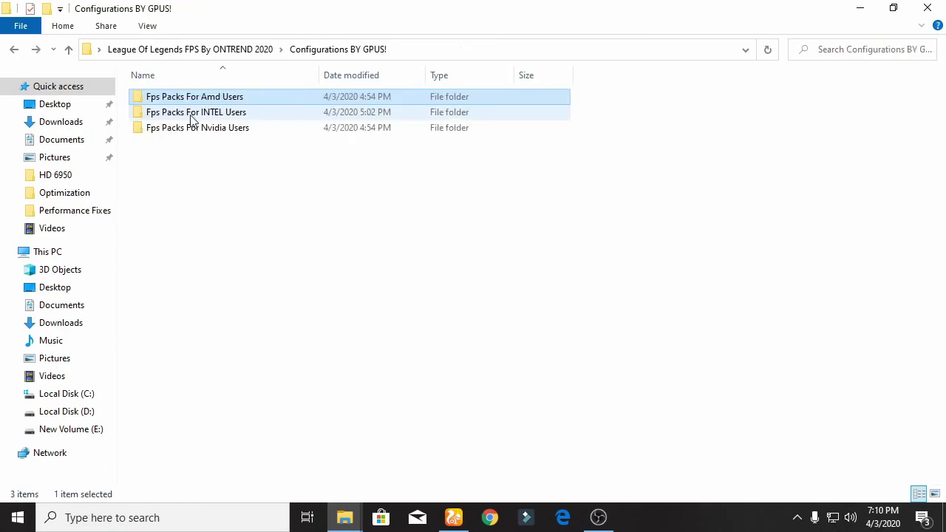
double_click(201, 114)
key(alt+Left)
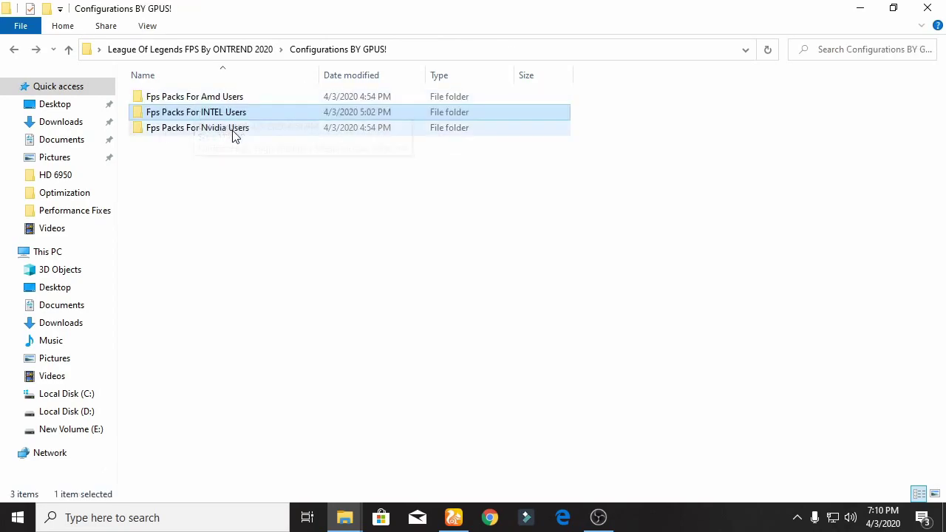
- Copy the game configuration file from the High-Medium folder of the GTX 950 pack for Nvidia users
double_click(231, 130)
double_click(219, 100)
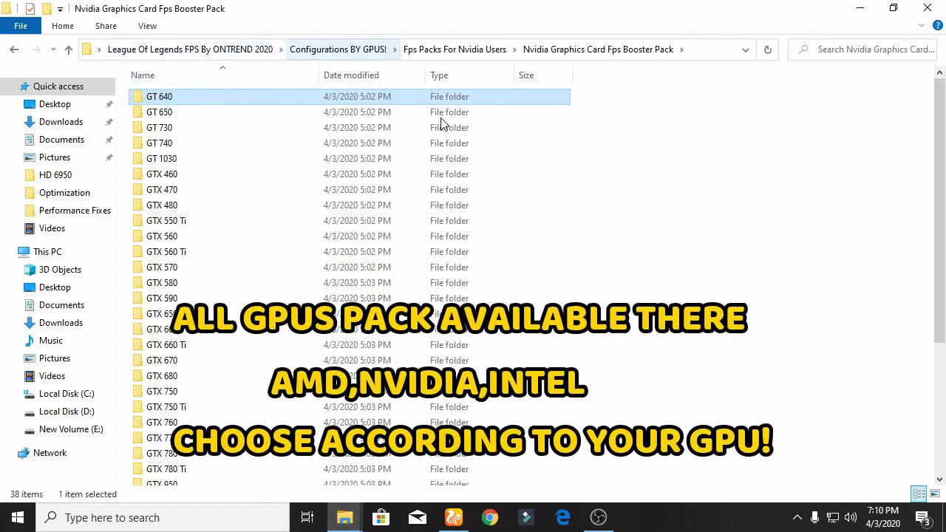
scroll(433, 99, down, 4)
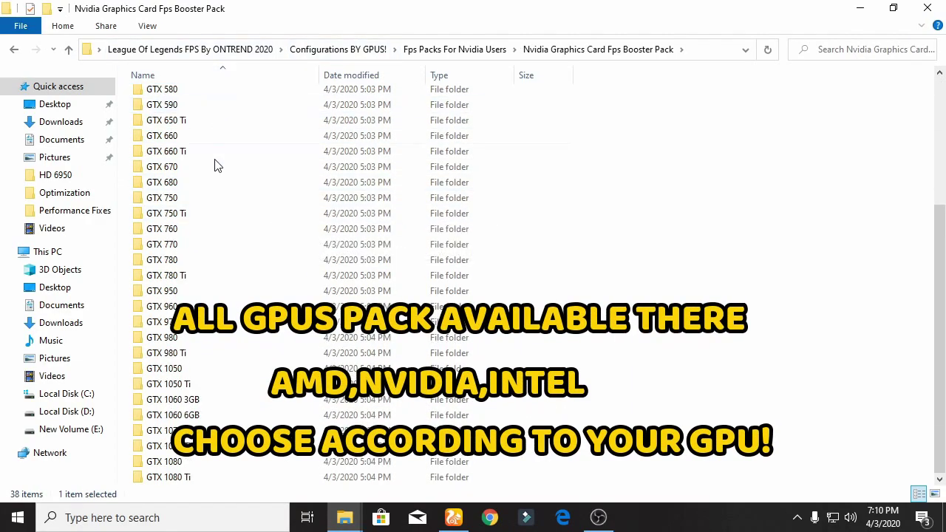
double_click(172, 293)
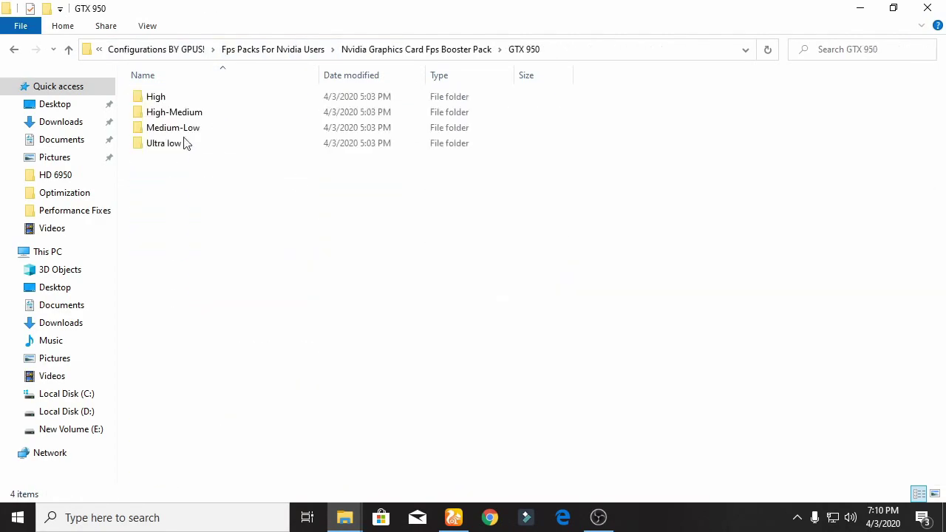
double_click(194, 113)
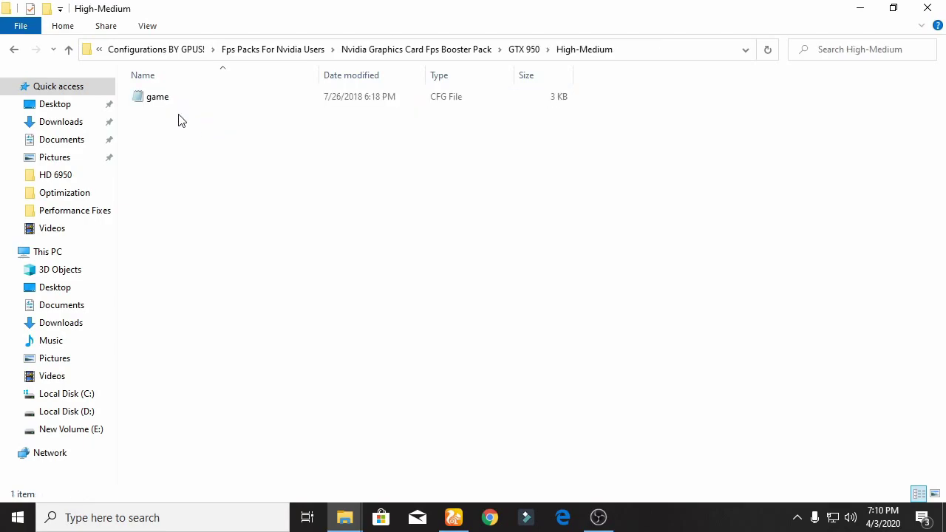
click(152, 99)
right_click(151, 97)
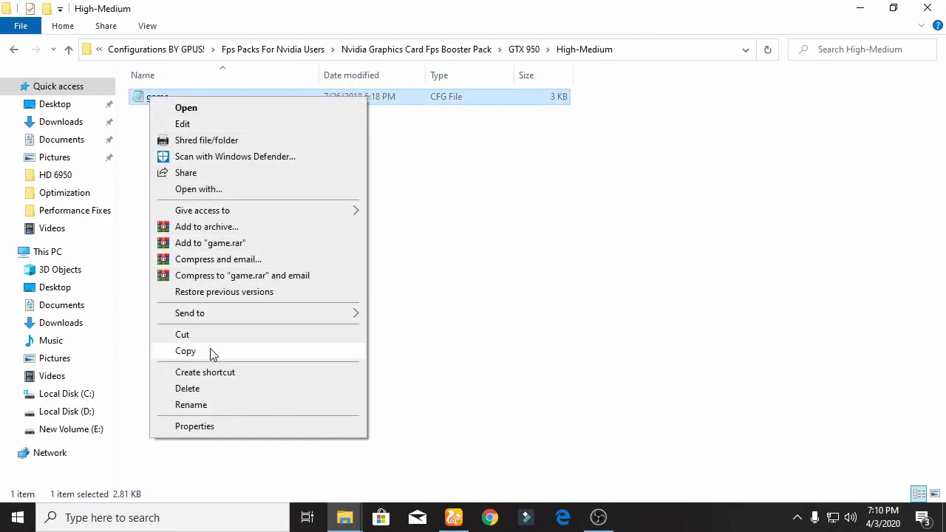
click(185, 351)
- Open the file location of the League of Legends desktop shortcut and look through the Riot Client folder
click(860, 7)
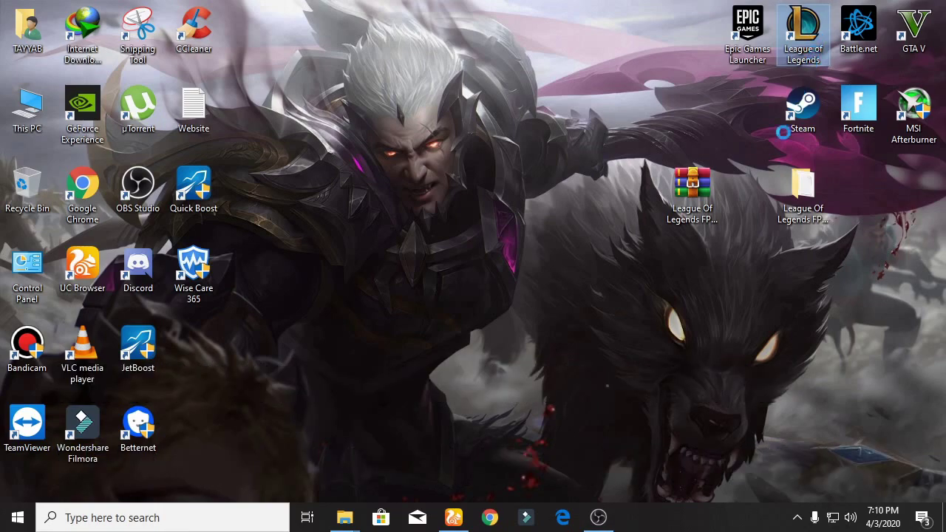
right_click(826, 30)
click(794, 65)
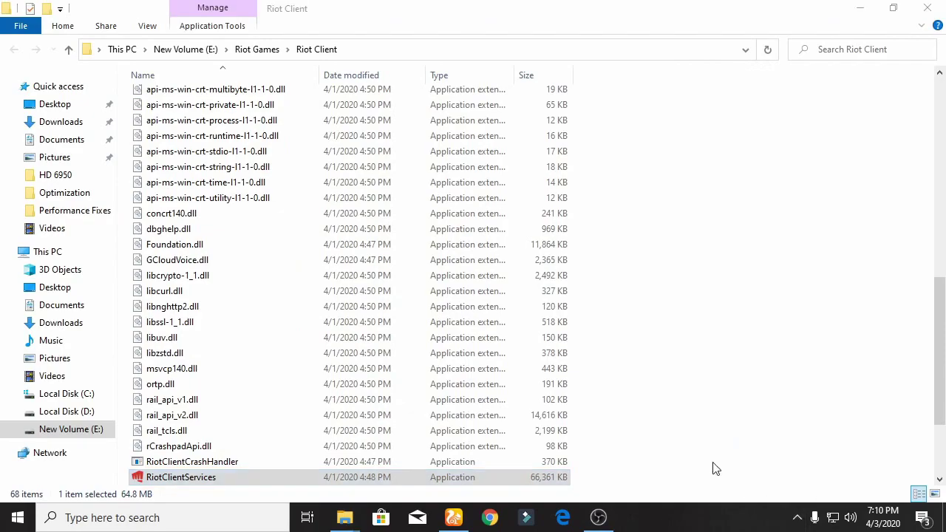
scroll(360, 414, down, 3)
scroll(310, 252, up, 14)
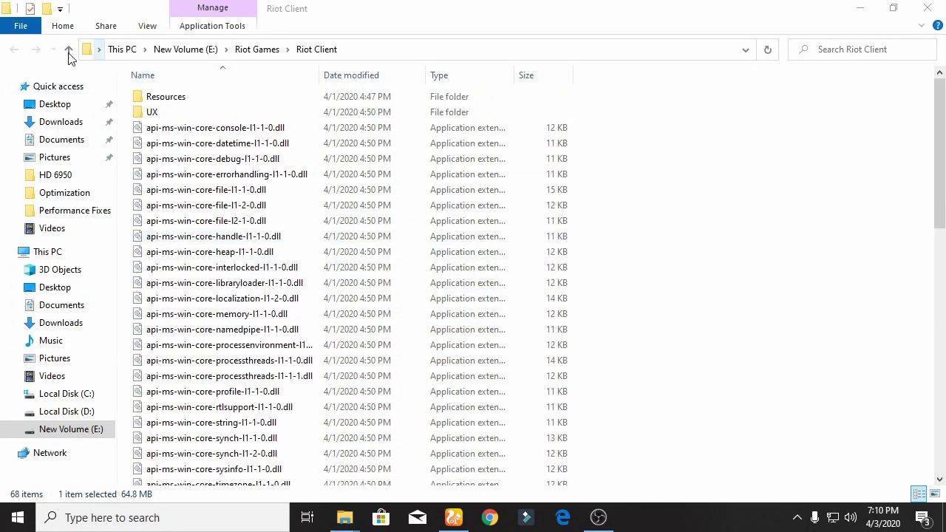
scroll(232, 163, down, 14)
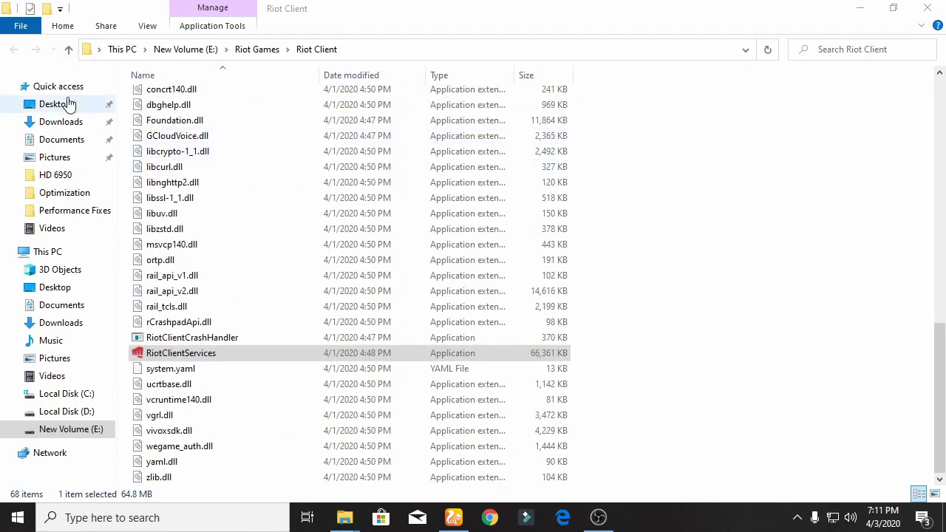
- Go up to the Riot Games folder and open the Config folder inside League of Legends
click(69, 50)
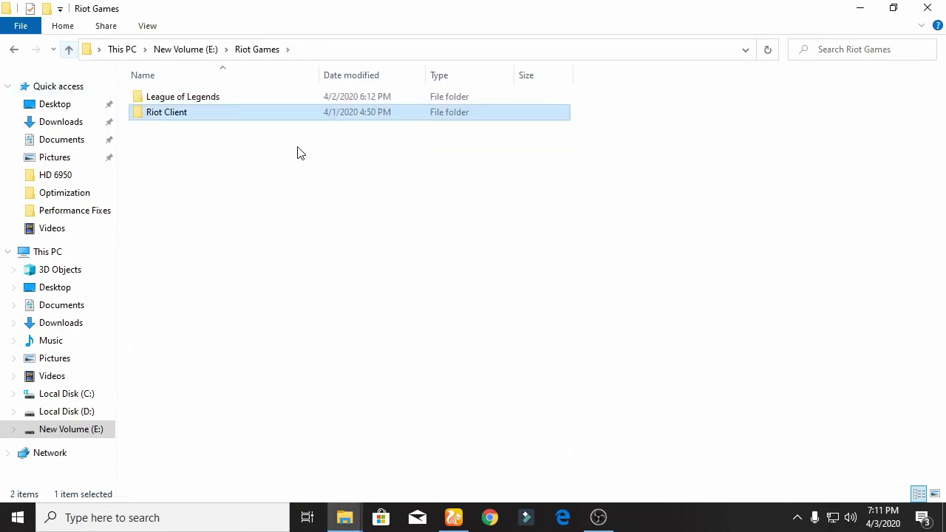
double_click(186, 100)
scroll(226, 229, down, 5)
scroll(226, 231, up, 5)
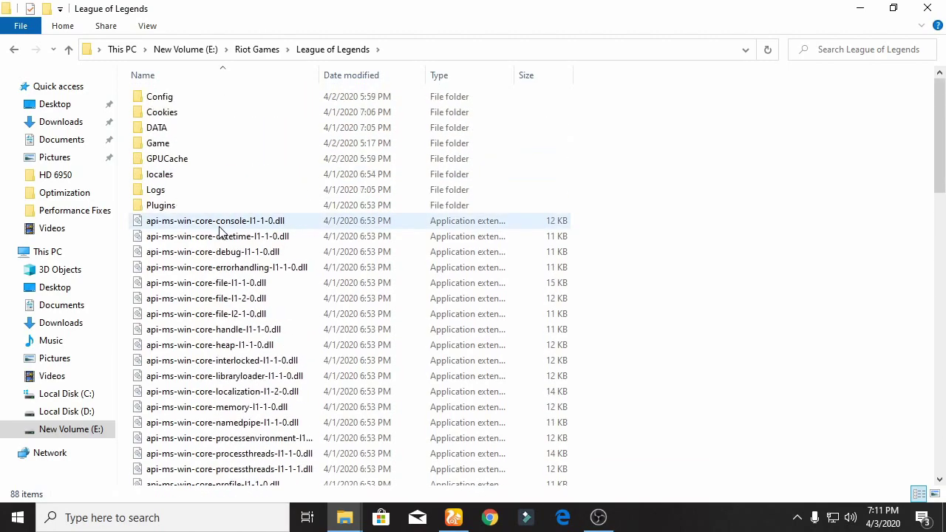
double_click(161, 100)
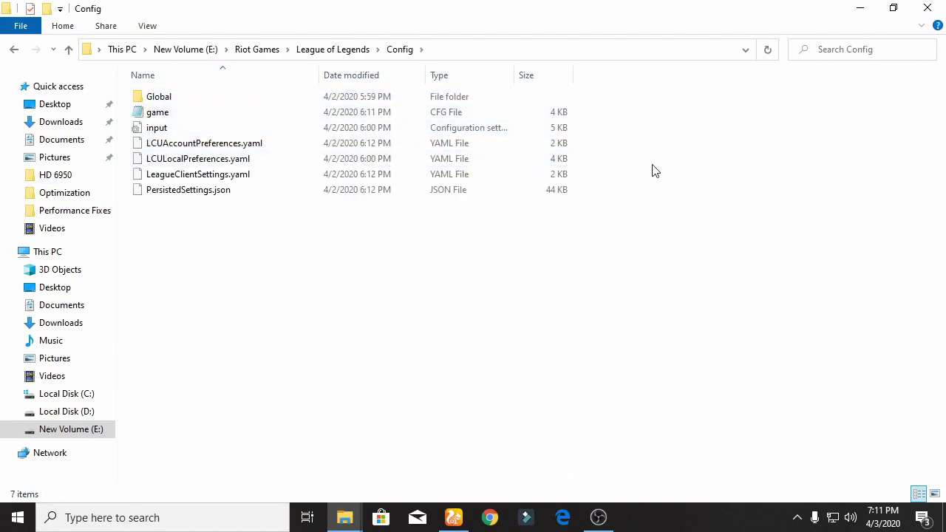
- Paste the copied game file into the Config folder, replacing the existing file
right_click(828, 118)
click(829, 217)
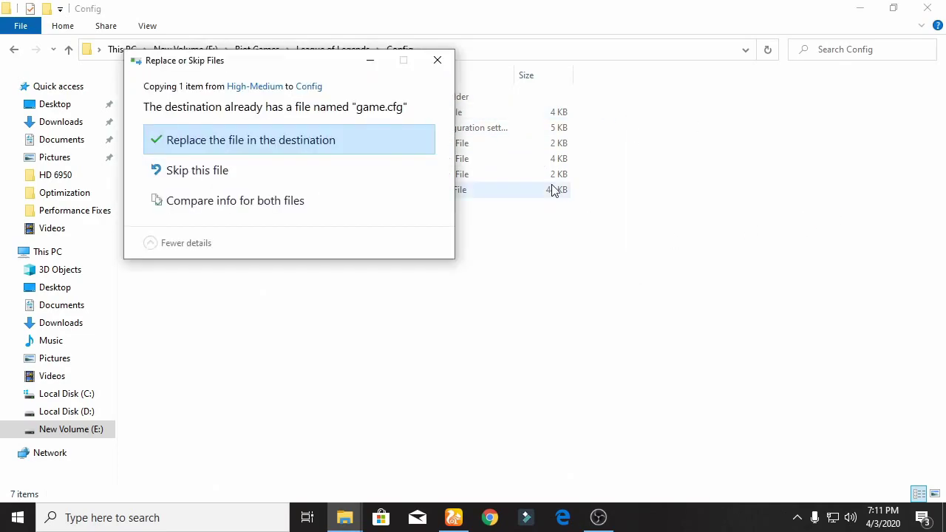
drag(301, 65, 778, 68)
click(792, 153)
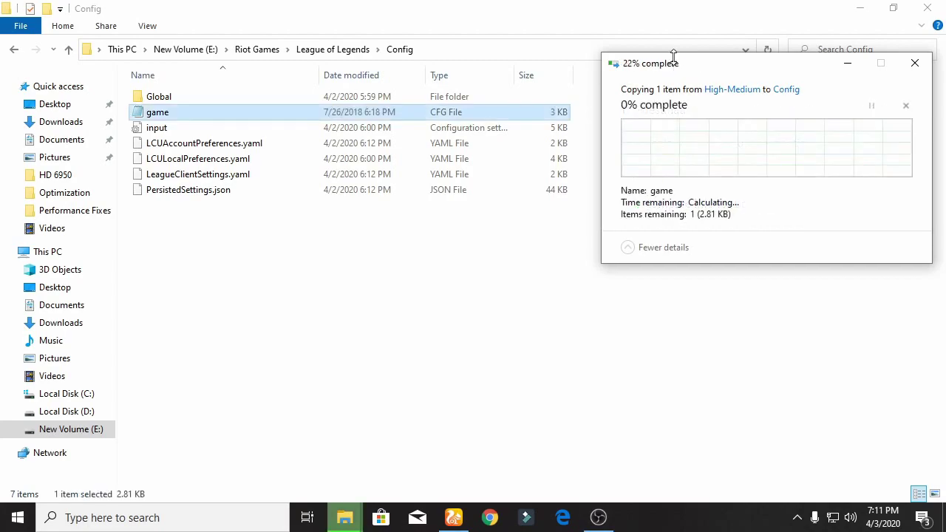
- Arrange the Config and High-Medium windows side by side, copy game into Config again replacing the existing file, and minimize the High-Medium window
double_click(619, 4)
drag(414, 26, 352, 27)
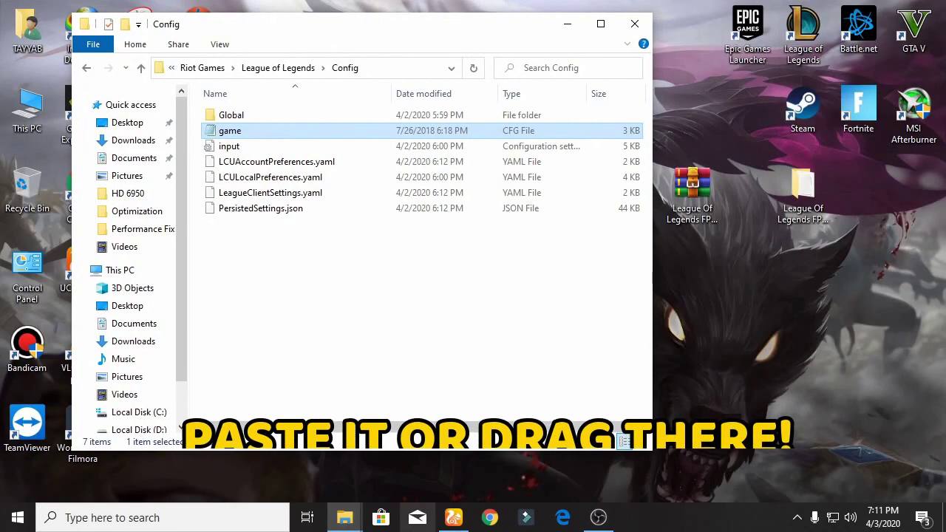
mouse_move(344, 520)
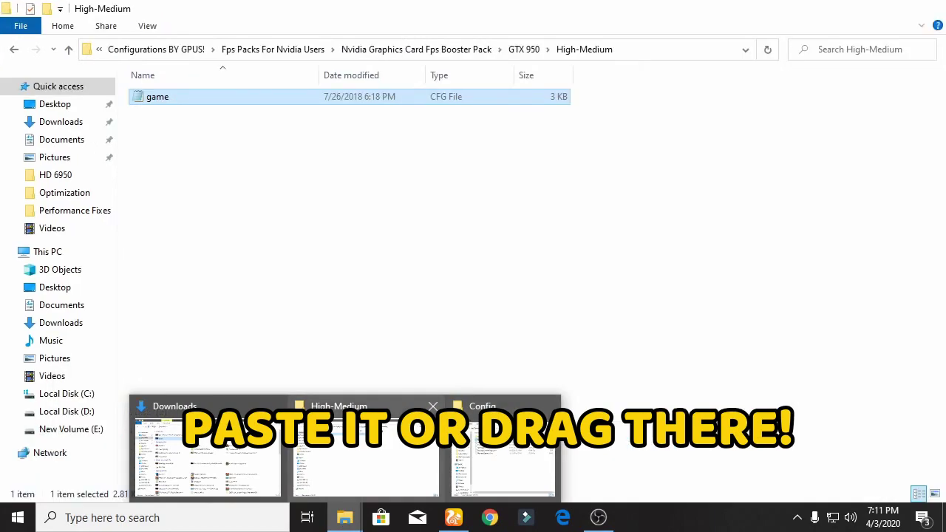
click(366, 458)
double_click(486, 6)
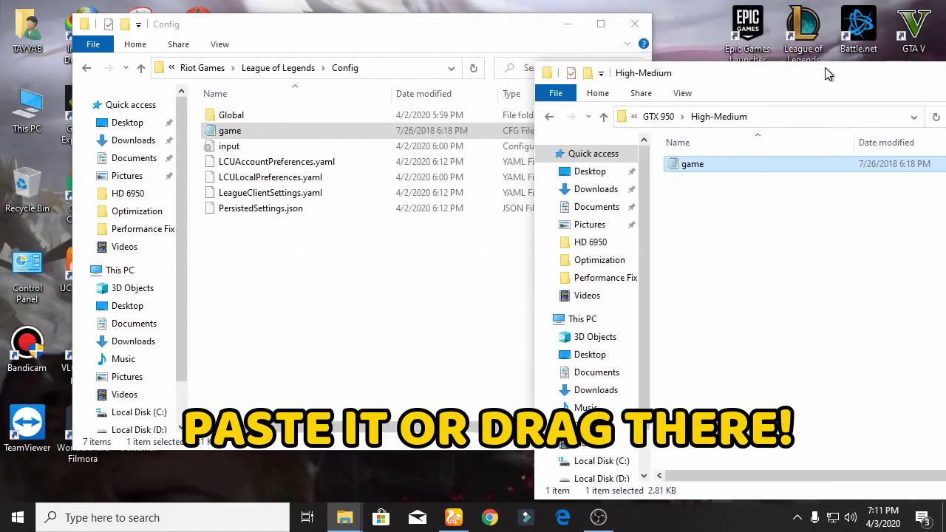
drag(725, 108, 661, 141)
drag(670, 215, 312, 248)
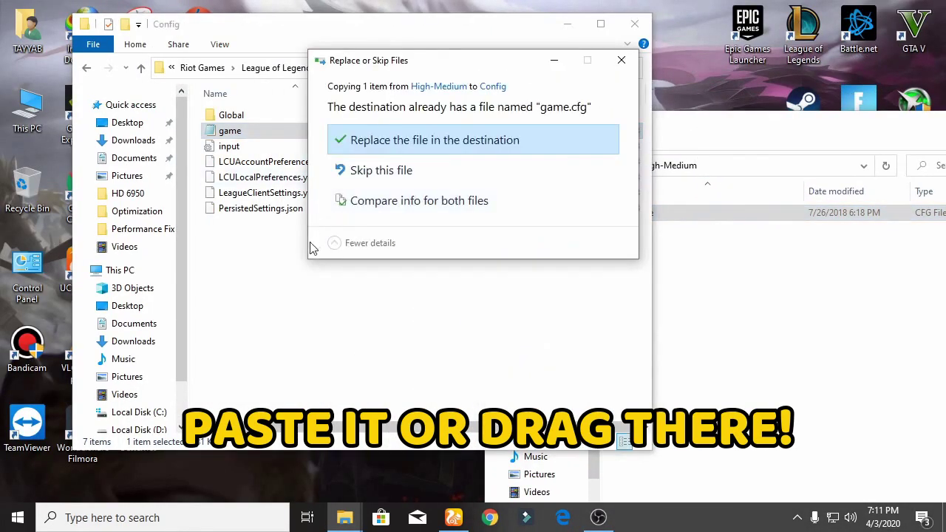
click(523, 141)
drag(765, 132, 546, 134)
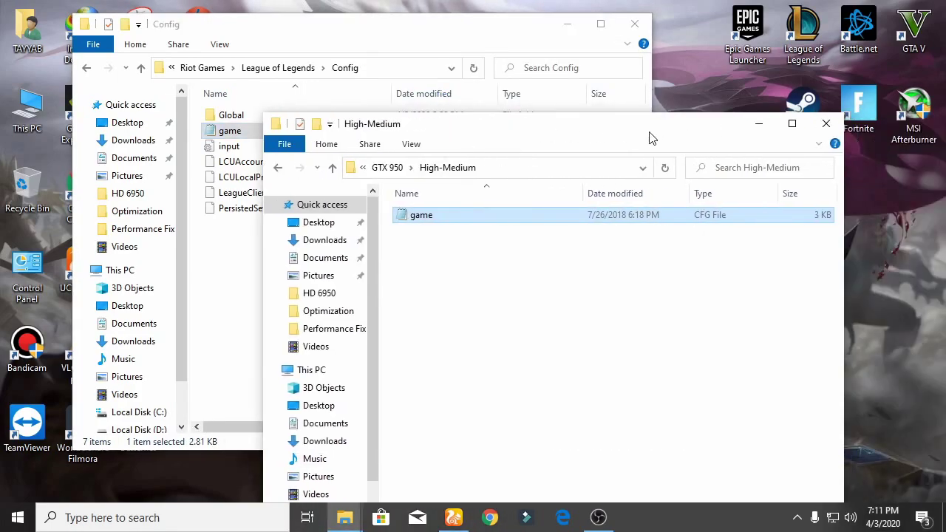
click(758, 127)
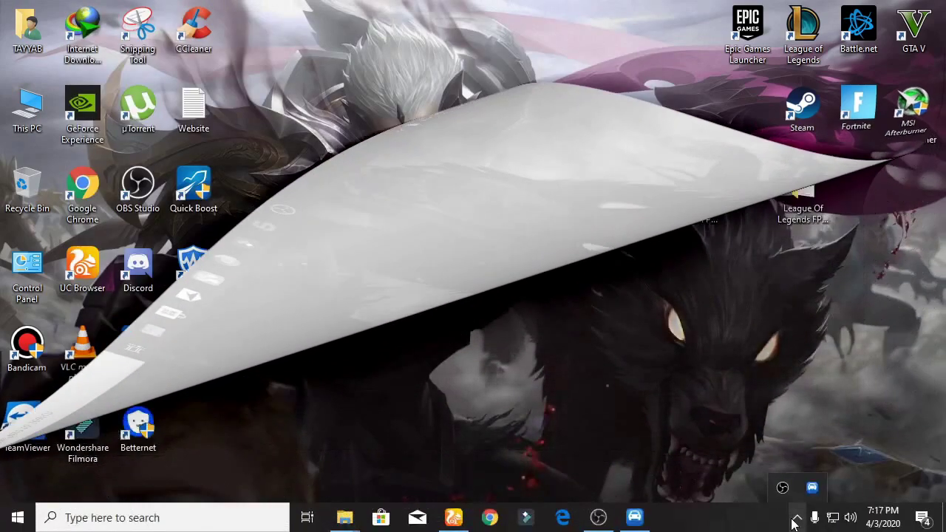
- Refresh the desktop and move the League of Legends shortcut to the middle of it
right_click(330, 146)
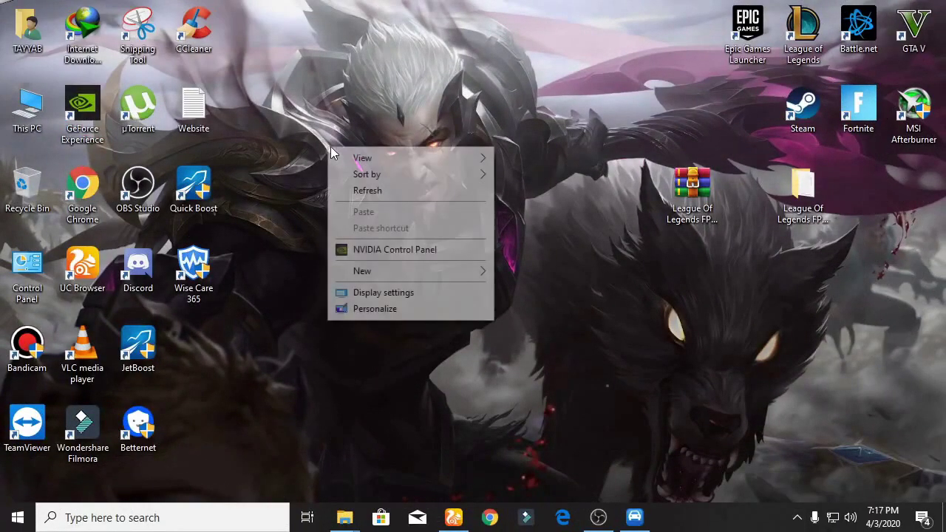
click(414, 188)
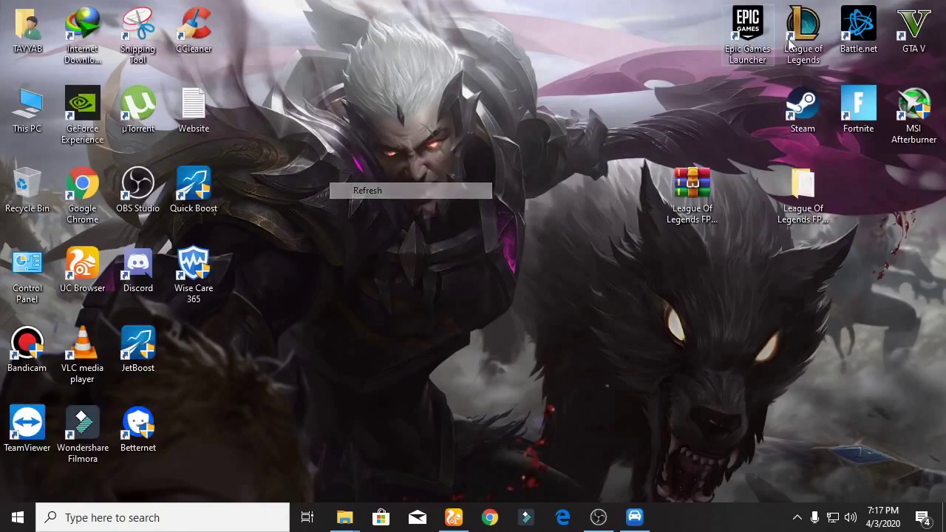
drag(799, 37, 494, 126)
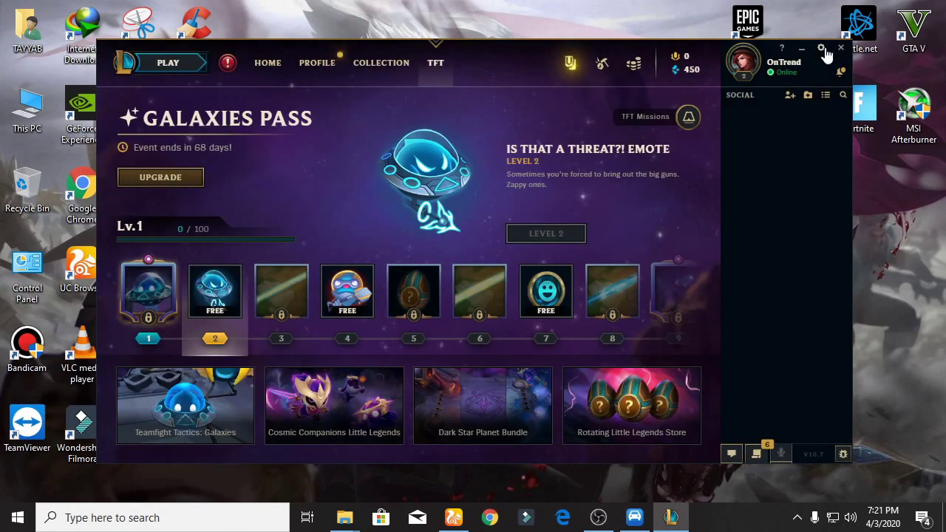
- Open the League of Legends client settings and review the General, Notifications, Chat & Friends, Interface, Game and Replays pages
click(823, 49)
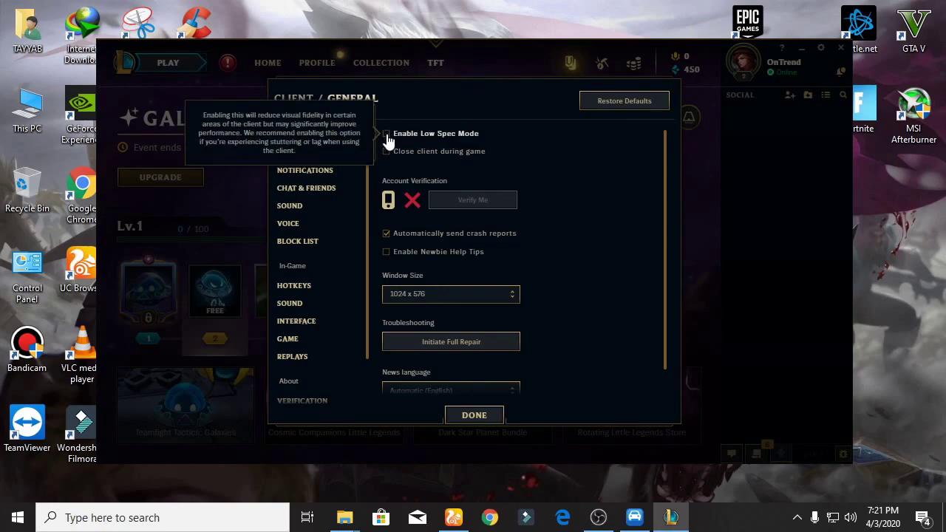
click(311, 171)
click(307, 190)
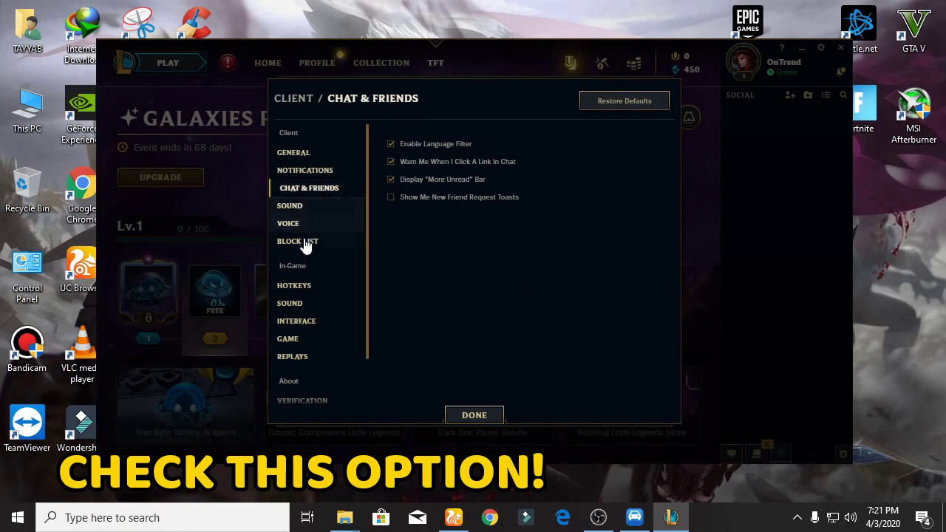
click(304, 322)
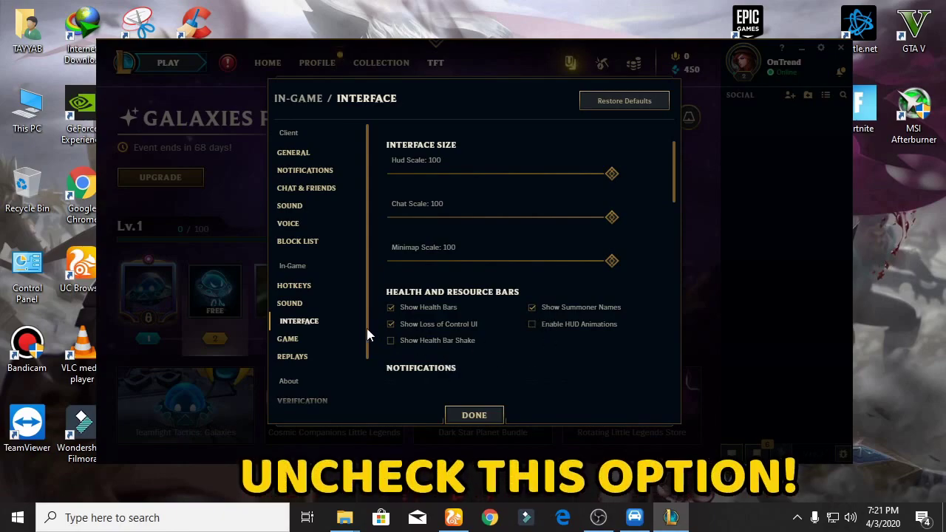
scroll(362, 335, down, 2)
click(308, 287)
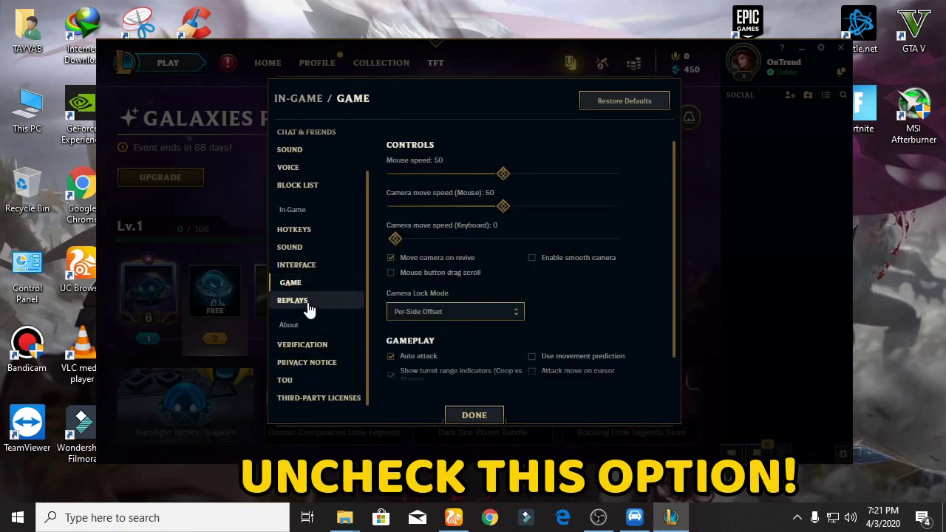
click(309, 303)
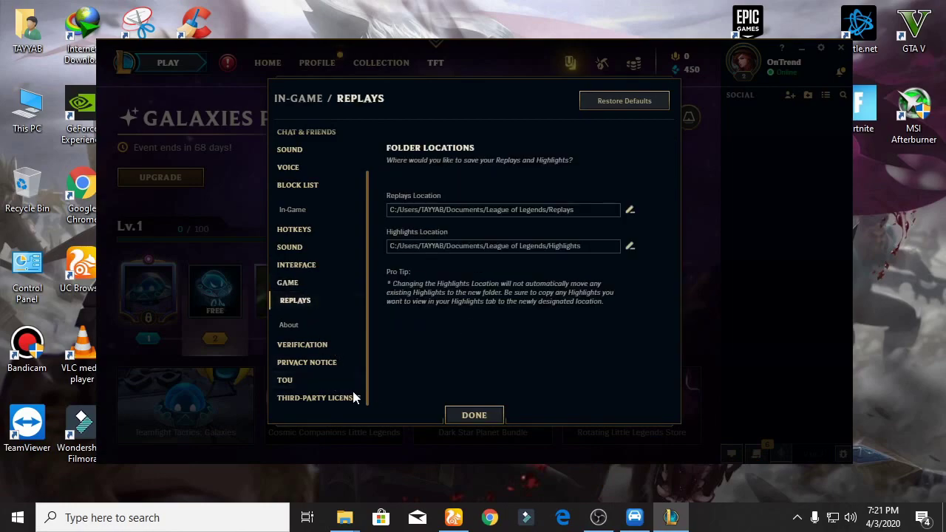
- Close the League of Legends client settings and minimize the client
click(472, 415)
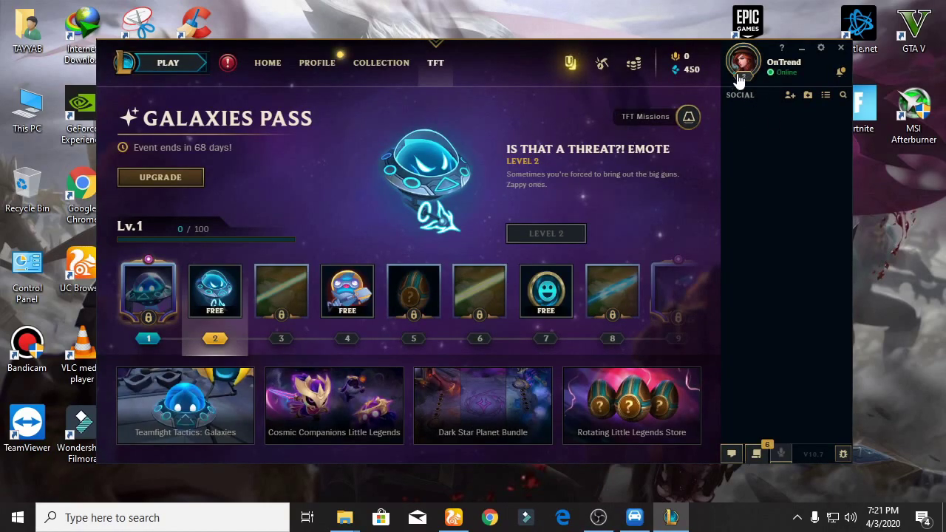
click(802, 49)
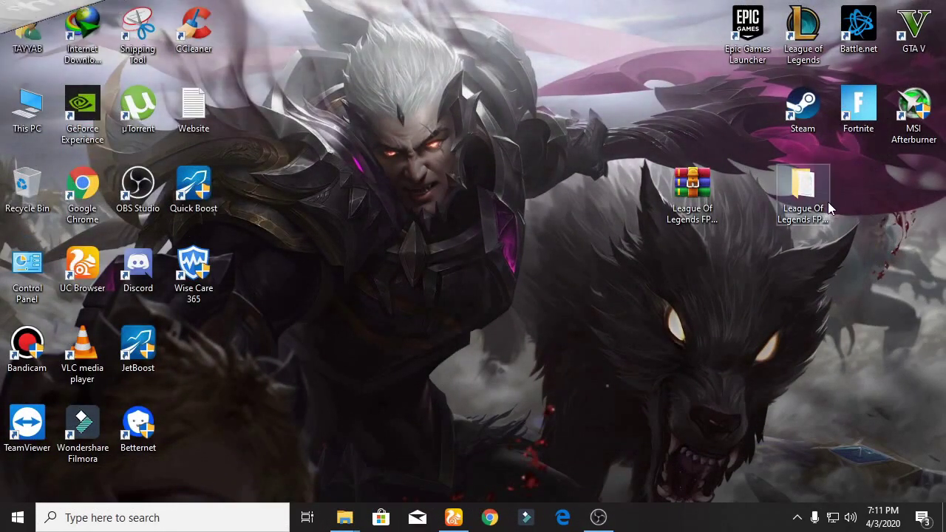
- Open the Optimization folder inside League Of Legends FPS By ONTREND 2020 and extract the Park Control archive there
double_click(824, 204)
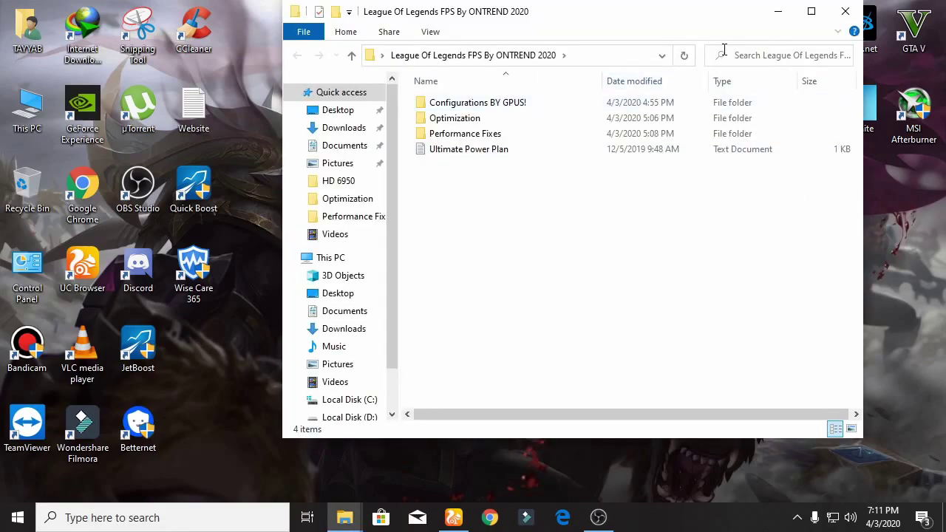
click(812, 21)
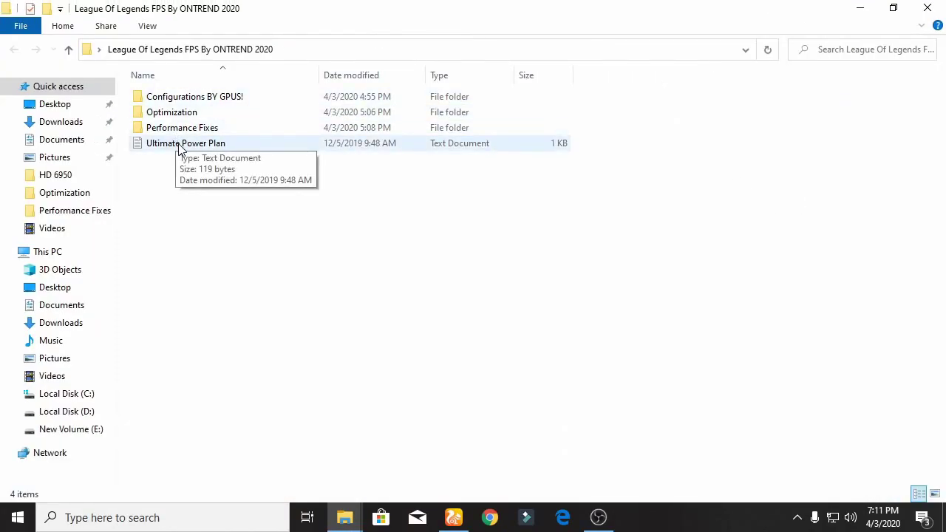
double_click(185, 112)
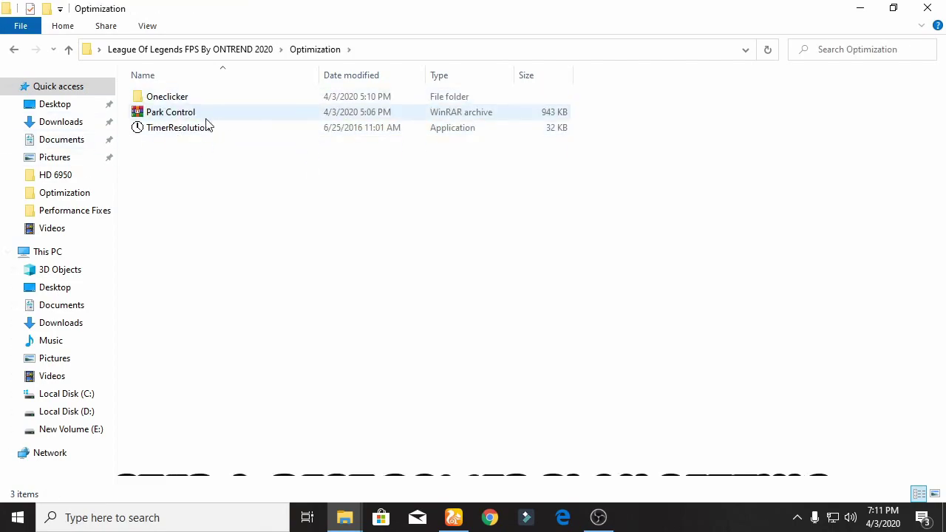
right_click(171, 114)
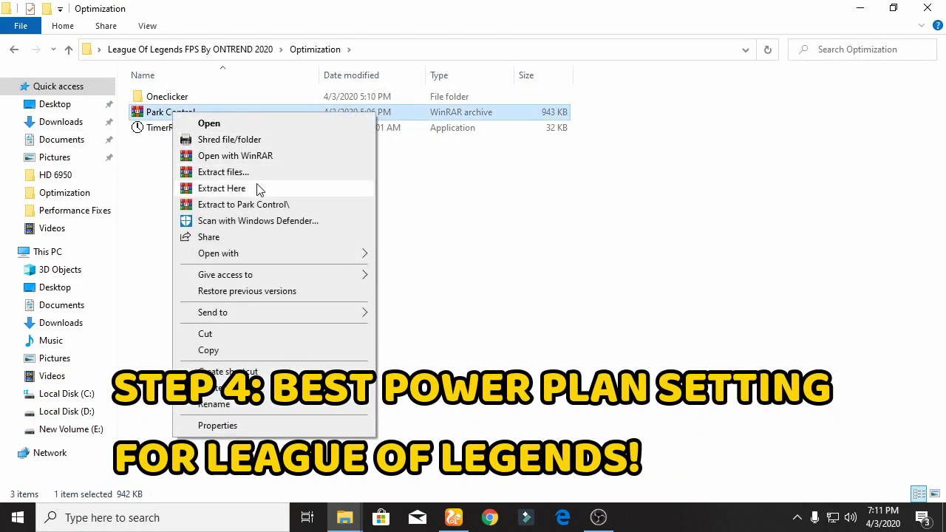
click(221, 188)
- Run the extracted Park Control installer, install ParkControl in English with the default components, and minimize the launched ParkControl window
click(177, 113)
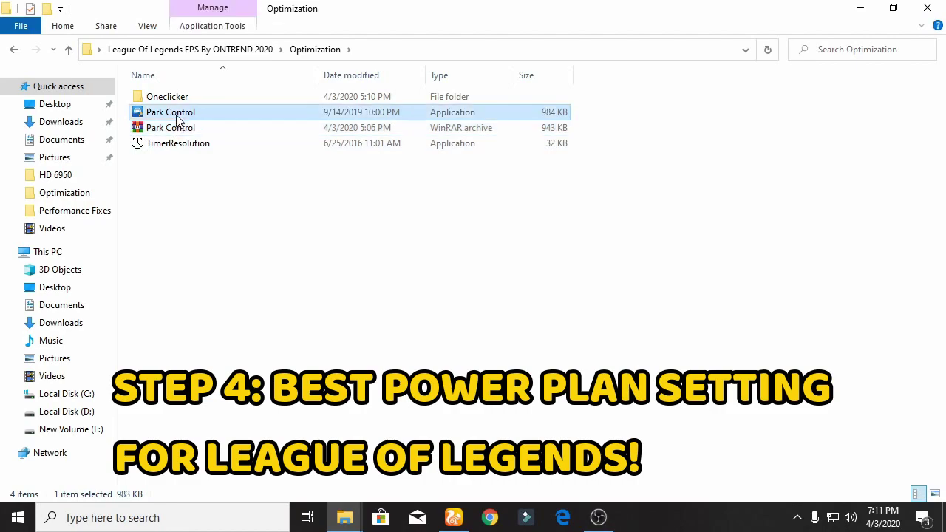
right_click(177, 115)
click(300, 141)
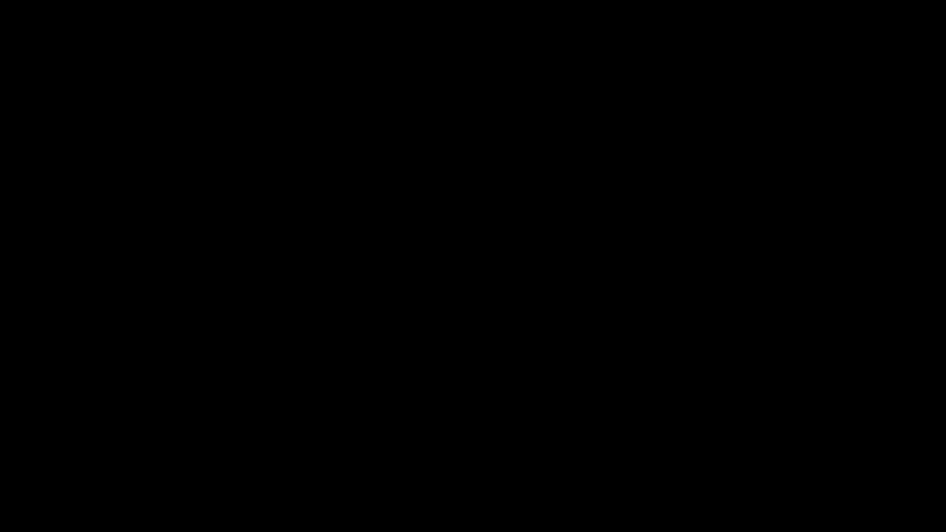
click(637, 481)
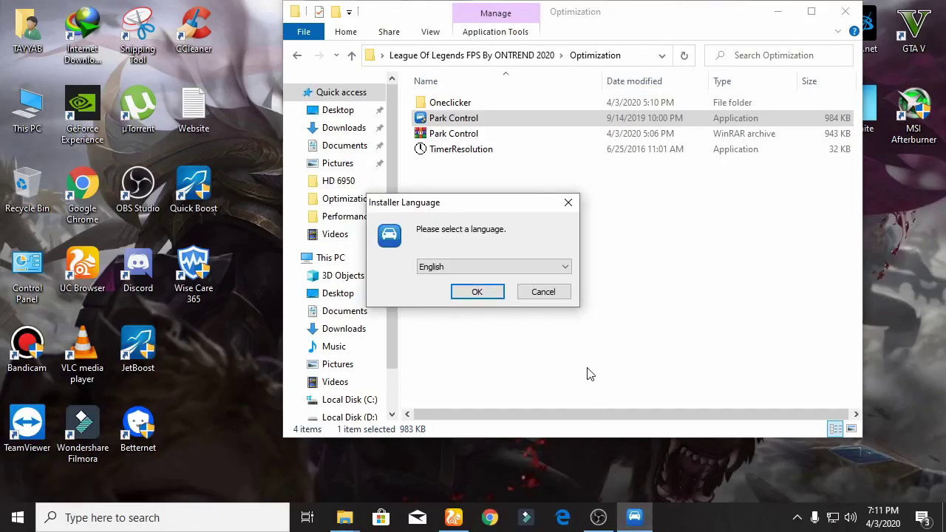
click(477, 292)
click(555, 379)
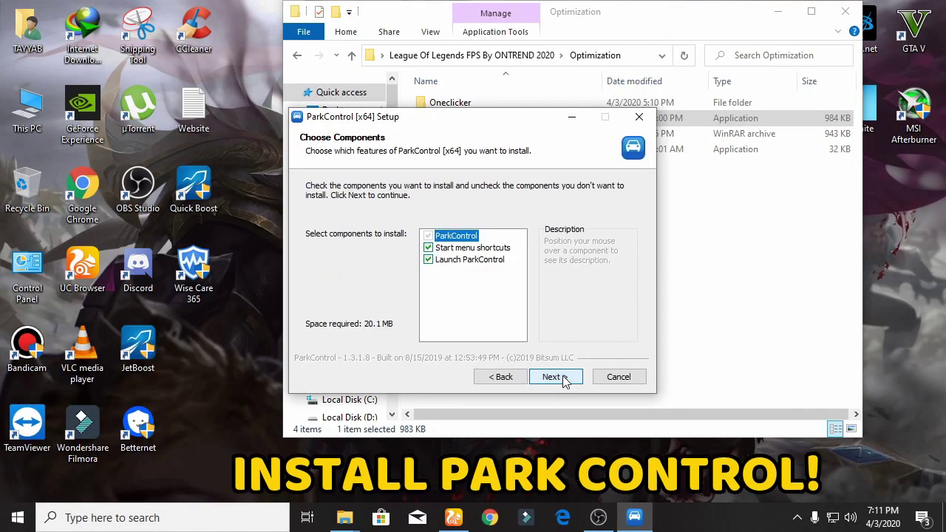
click(564, 380)
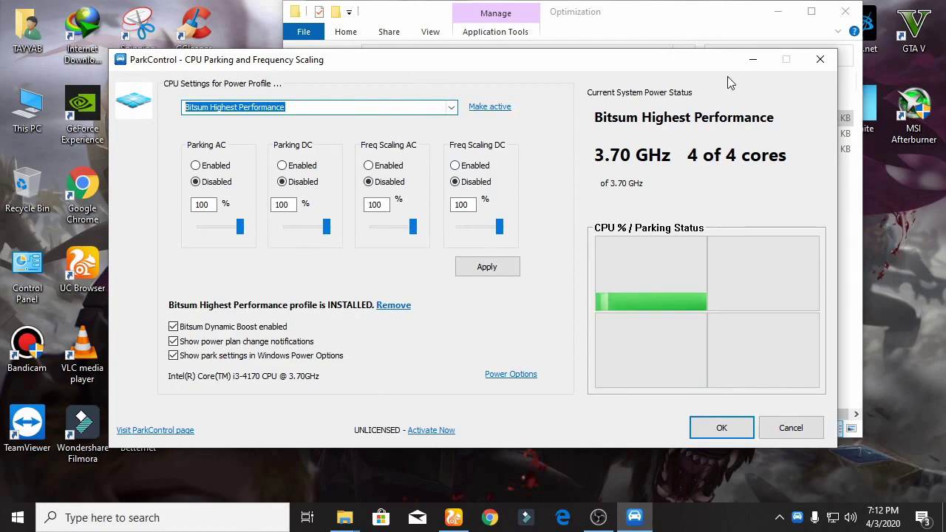
click(762, 63)
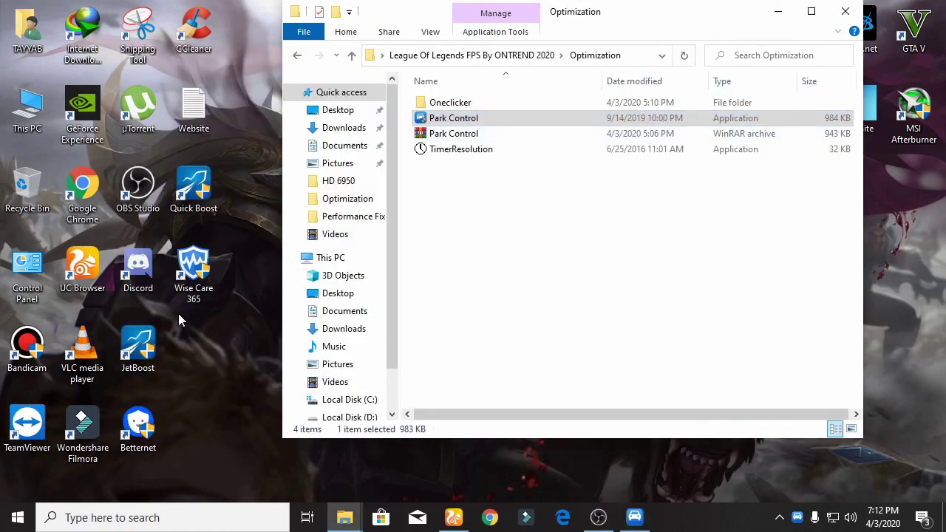
- Open the Ultimate Power Plan text file from the League Of Legends FPS By ONTREND 2020 folder and copy its powercfg command
click(299, 55)
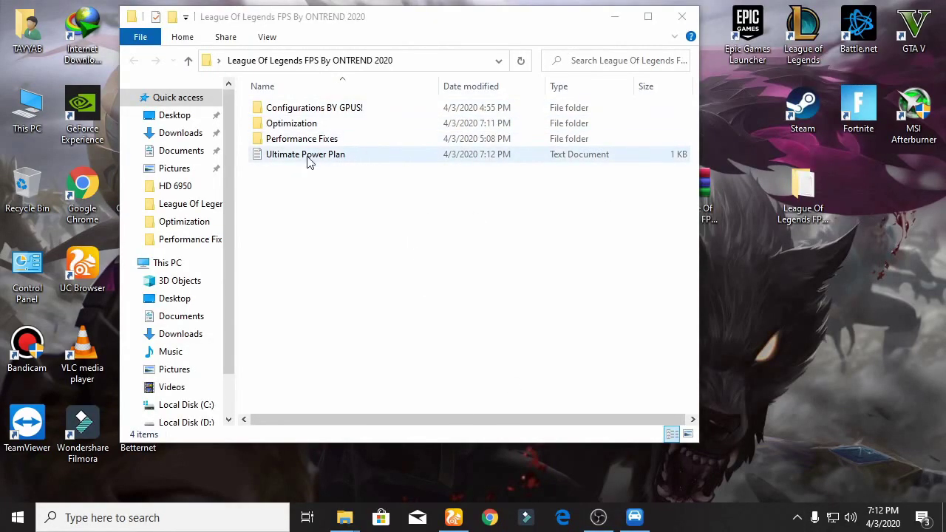
double_click(309, 162)
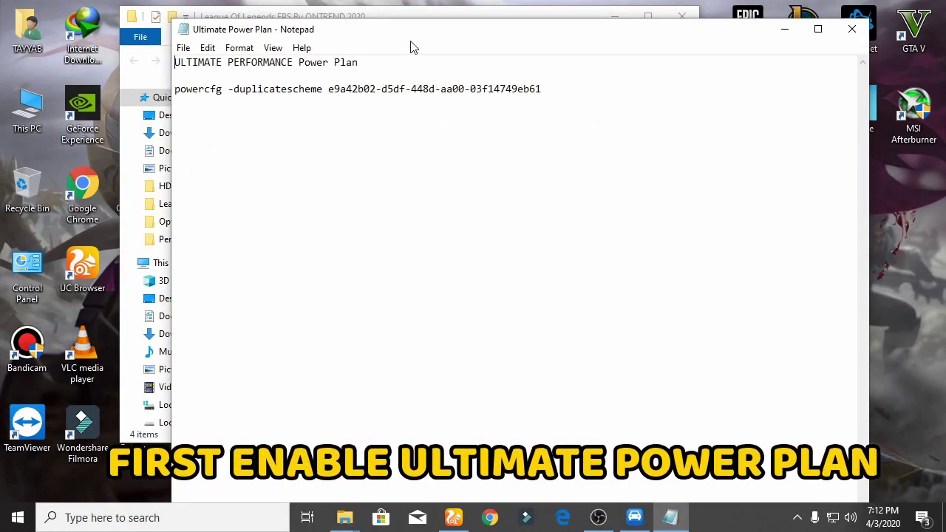
drag(417, 32, 419, 25)
drag(553, 83, 263, 87)
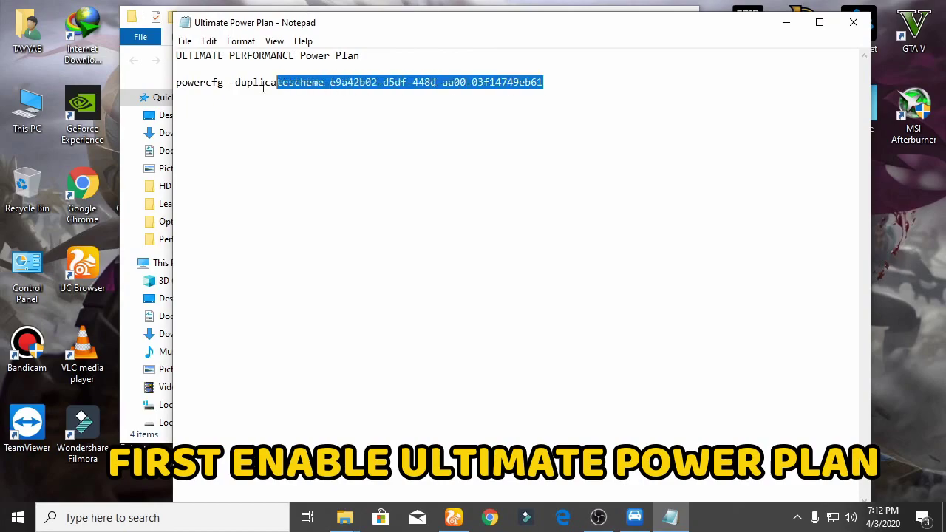
right_click(192, 82)
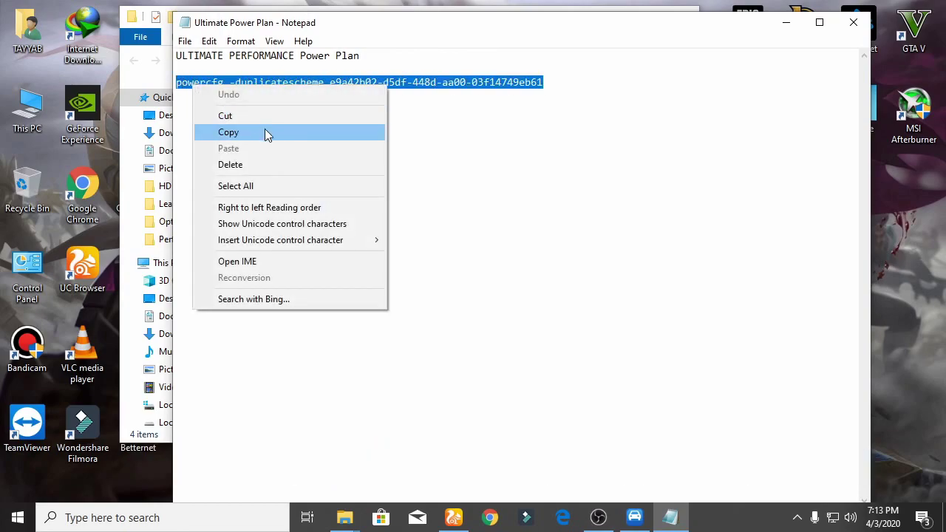
click(264, 126)
- Start Windows PowerShell as administrator and run the copied command powercfg -duplicatescheme e9a42b02-d5df-448d-aa00-03f14749eb61
click(18, 517)
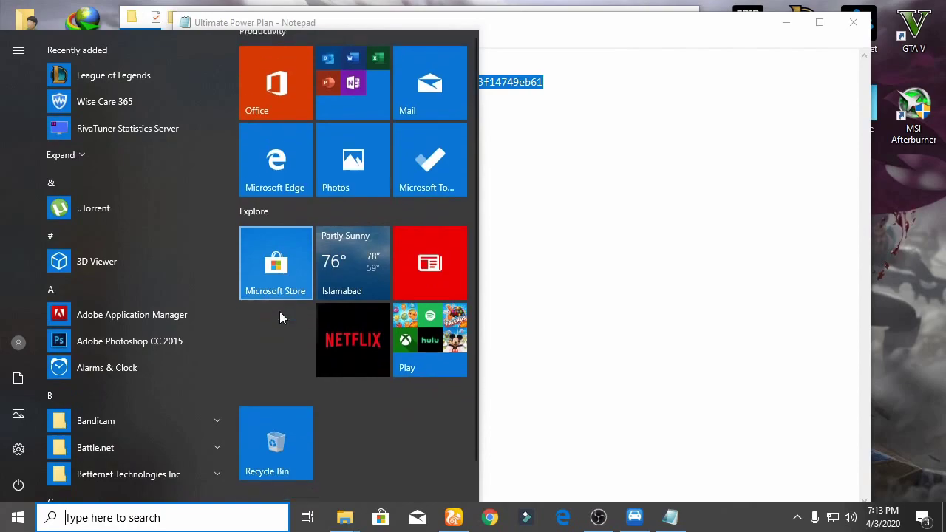
right_click(32, 523)
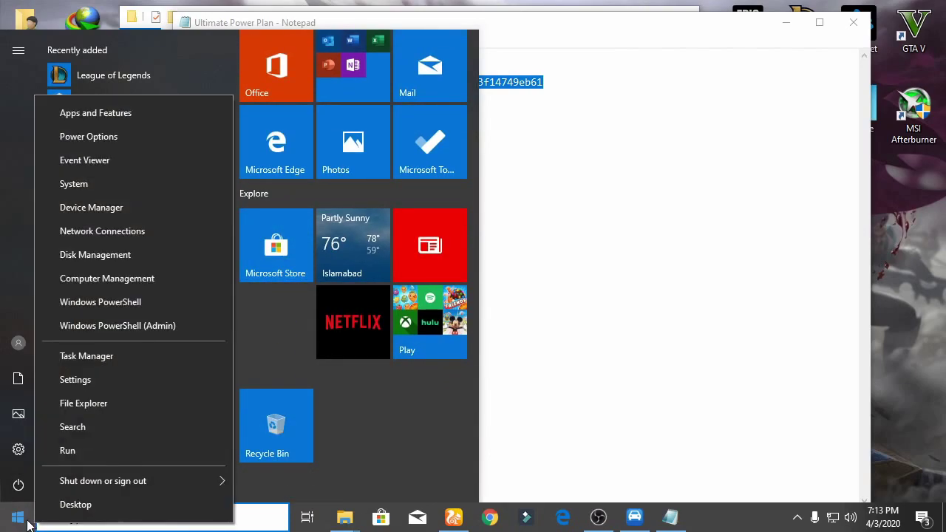
click(163, 326)
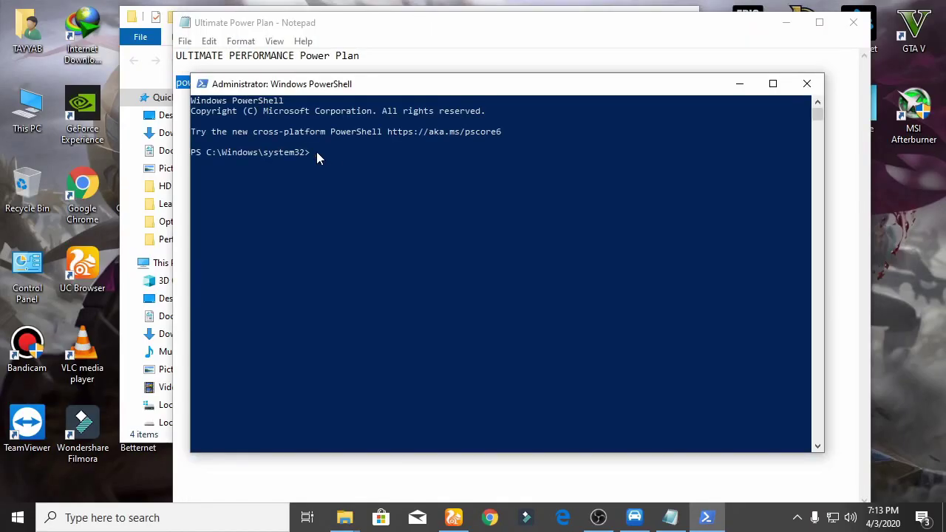
right_click(317, 152)
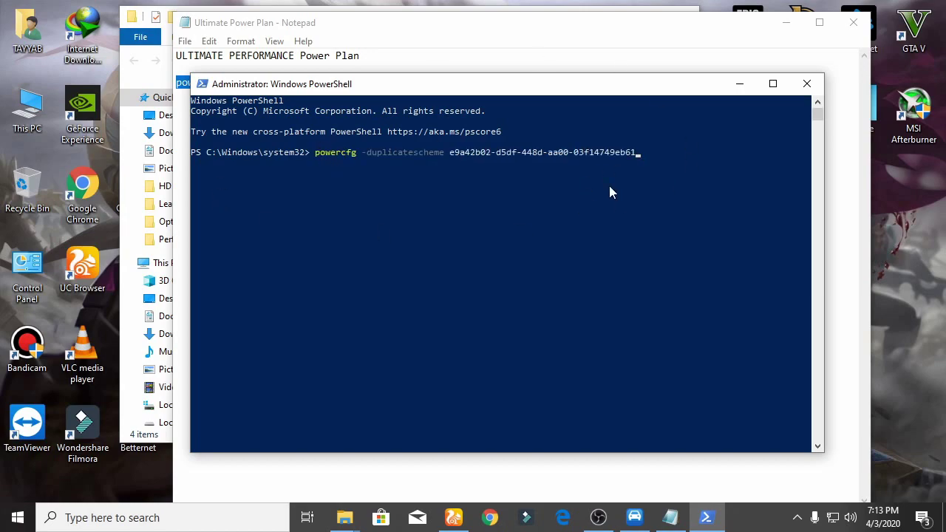
key(Return)
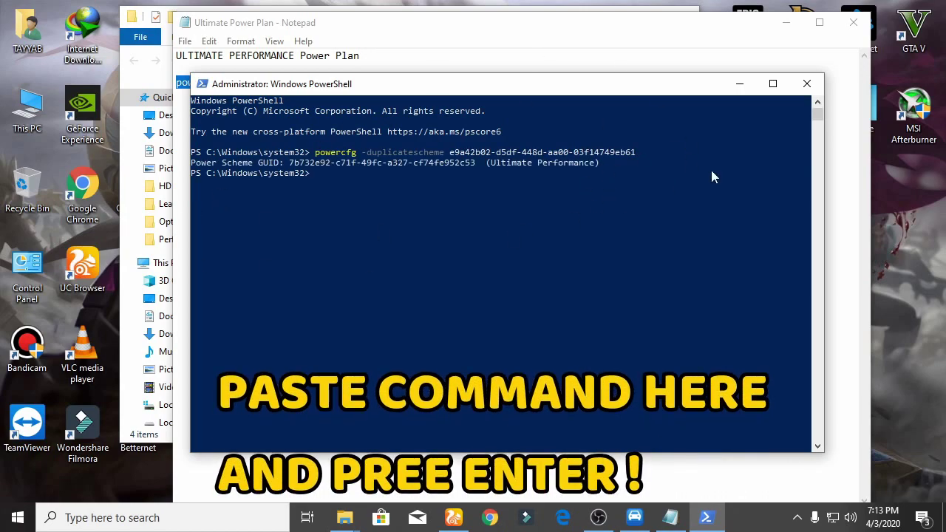
- Minimize the PowerShell, Notepad and File Explorer windows to clear the desktop
click(740, 84)
click(778, 21)
click(634, 20)
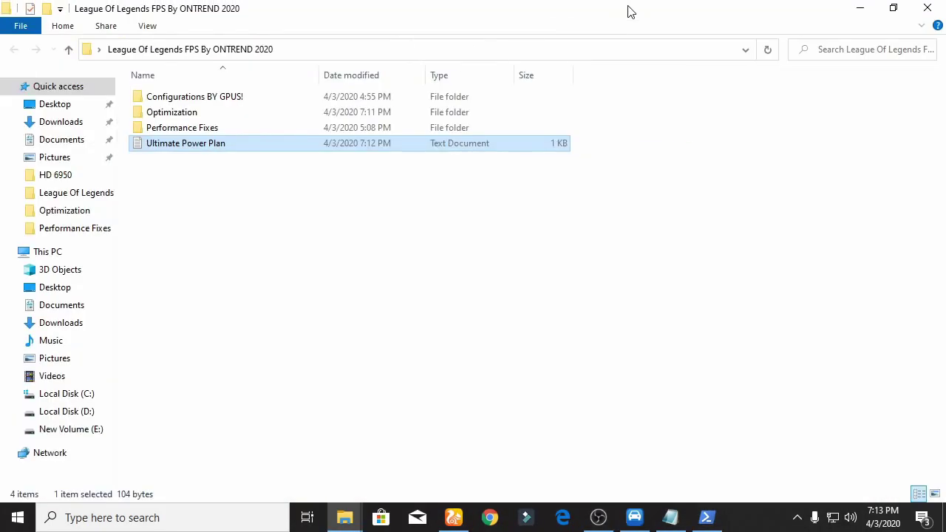
click(858, 7)
- Switch to ParkControl, choose the Ultimate Performance power profile, and disable parking and frequency scaling for AC and DC at 100%
mouse_move(697, 527)
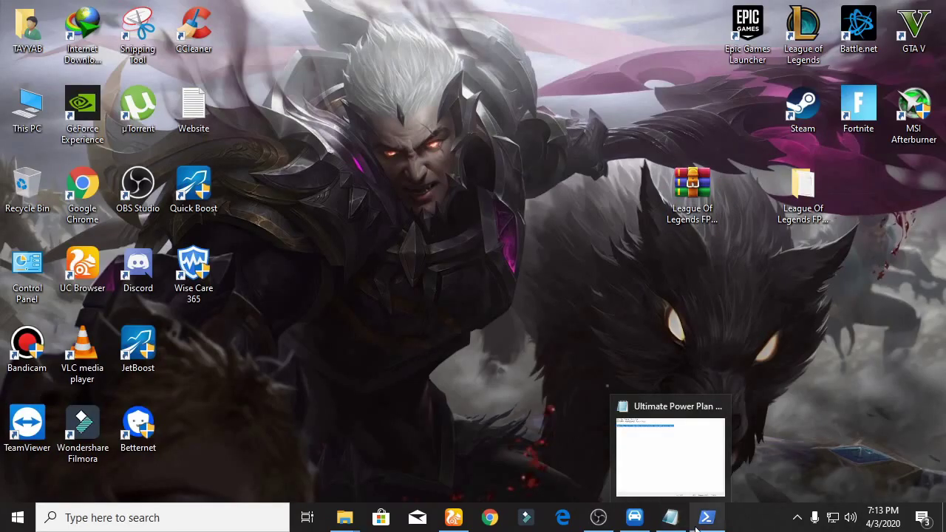
click(634, 518)
drag(482, 33, 528, 46)
click(443, 92)
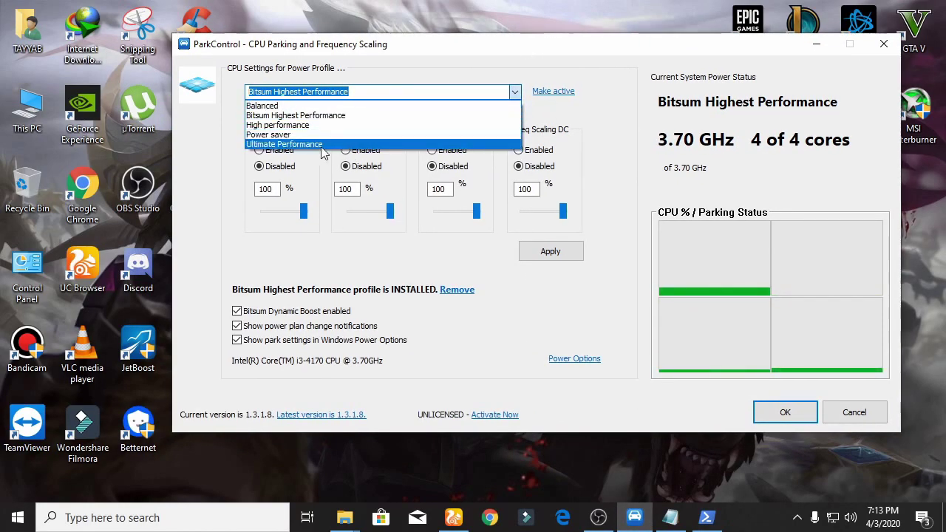
click(313, 145)
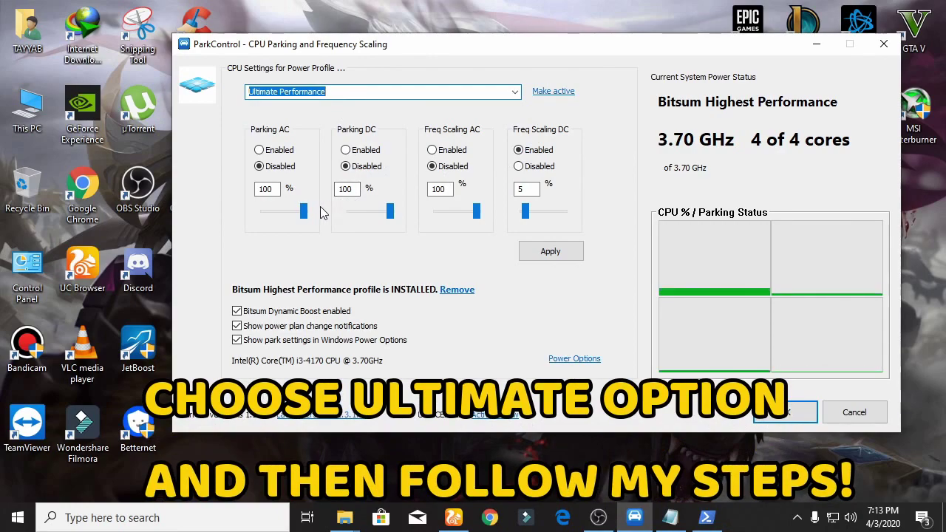
click(303, 213)
drag(391, 212, 411, 218)
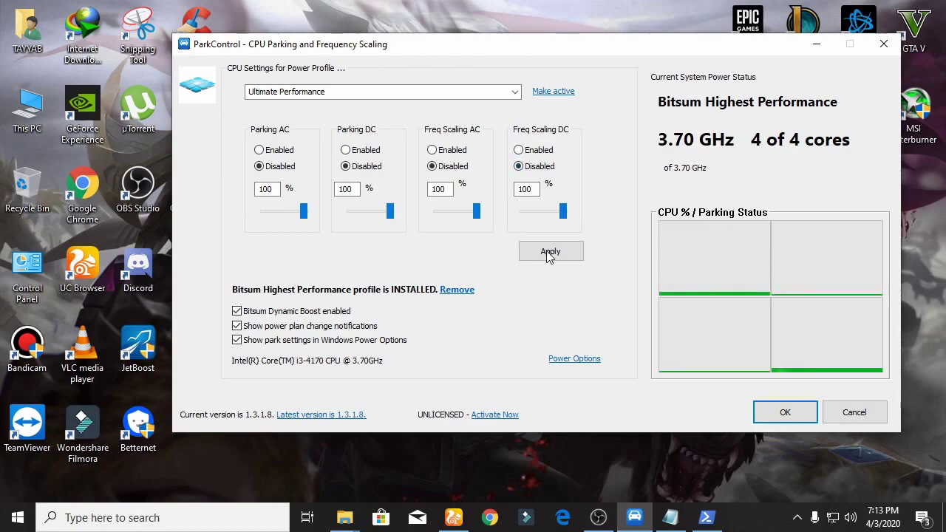
- Turn off Bitsum Dynamic Boost, power plan change notifications, and the display of park settings in Windows Power Options
click(236, 312)
click(236, 326)
click(237, 340)
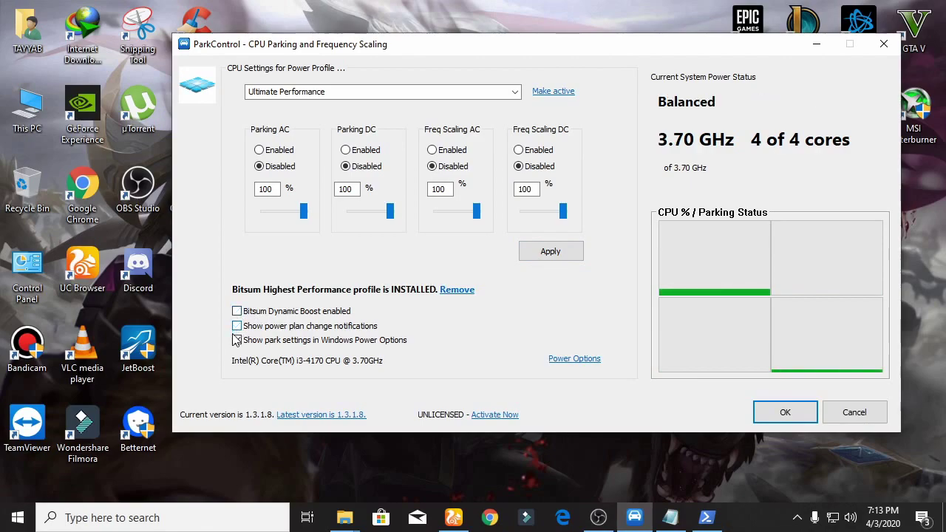
click(236, 340)
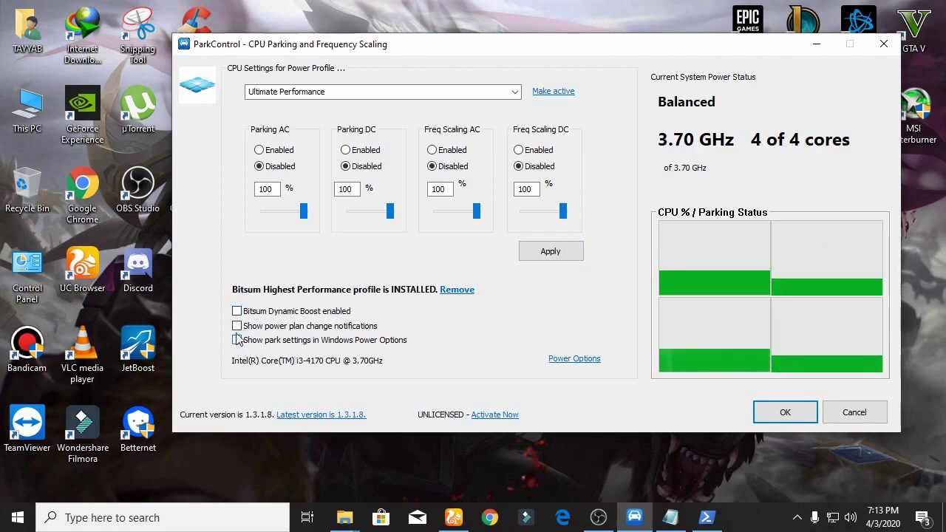
- Enable Bitsum Dynamic Boost with Ultimate Performance as the power plan used when the PC is idle
click(237, 311)
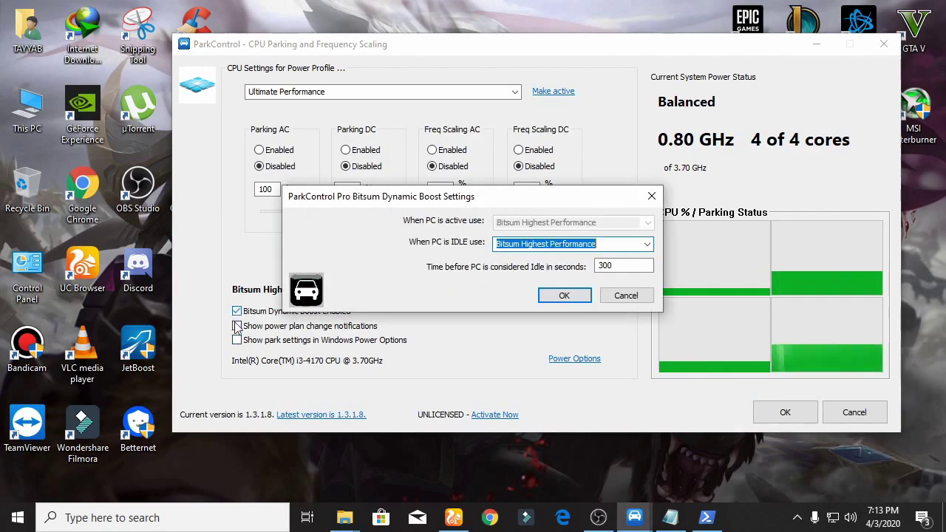
click(621, 251)
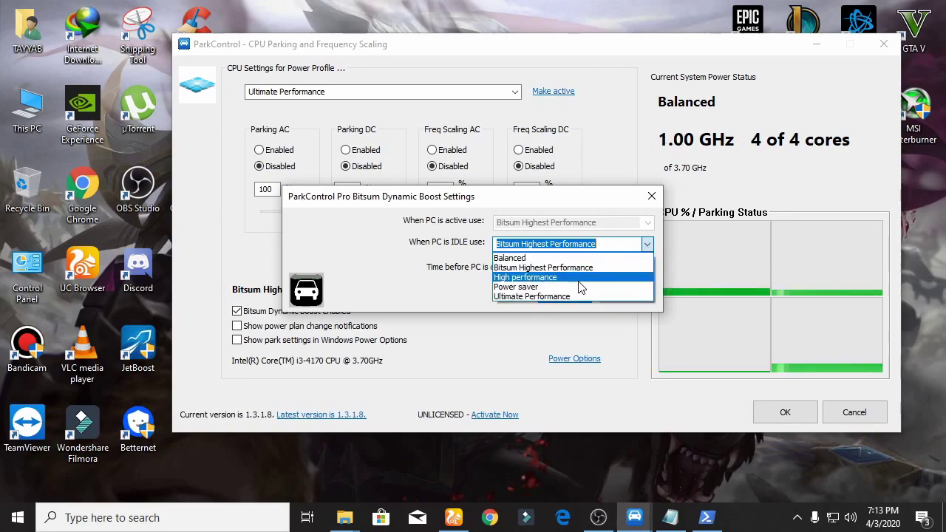
click(588, 297)
click(589, 300)
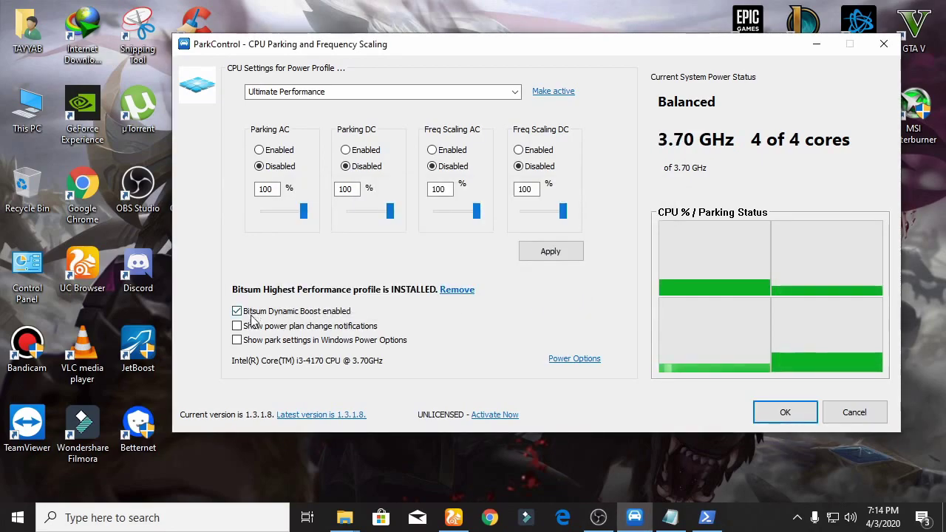
- Enable power plan change notifications and park settings in Windows Power Options, apply the ParkControl settings, and minimize its window
click(272, 341)
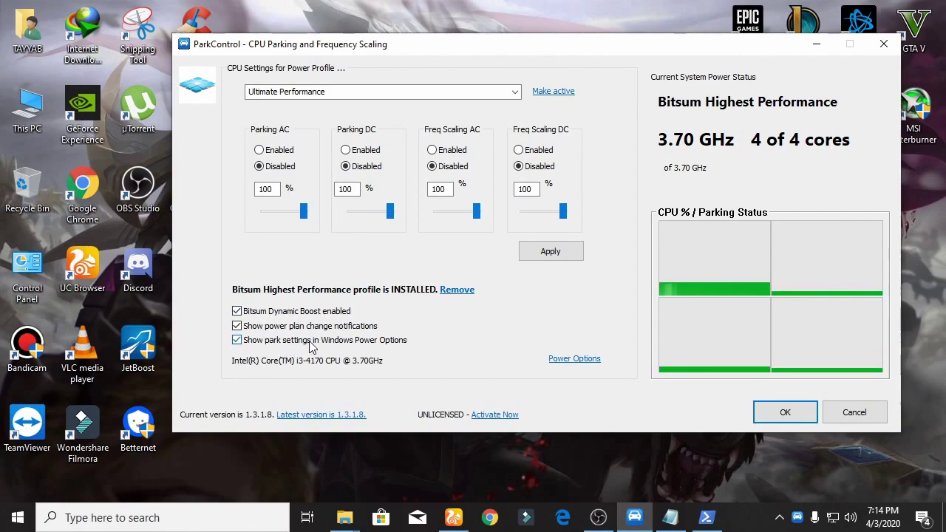
click(554, 252)
click(580, 267)
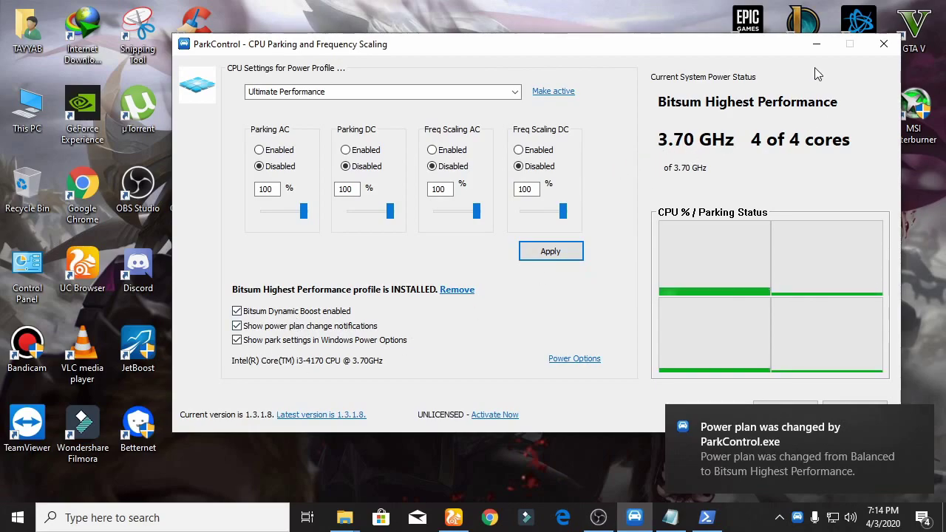
click(817, 44)
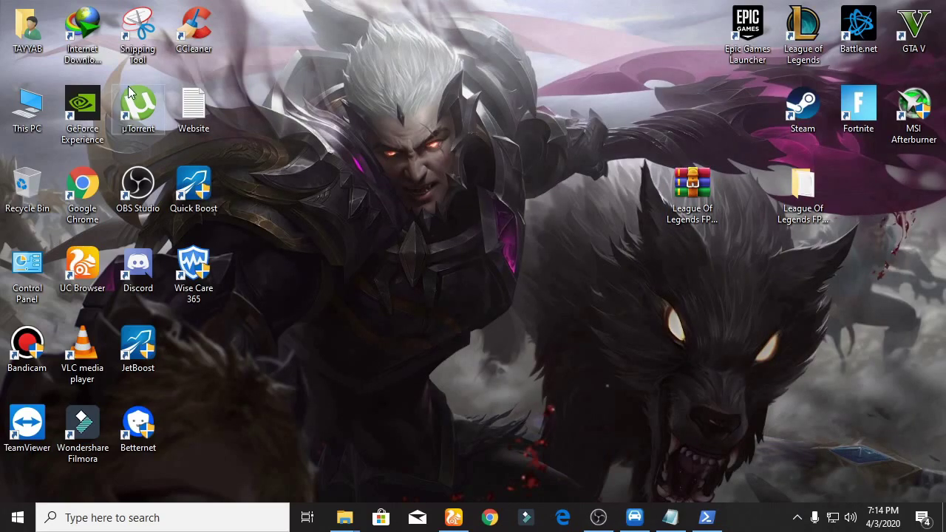
- Open the League of Legends shortcut's file location and browse to the LeagueClient applications in the League of Legends folder under Riot Games
right_click(795, 46)
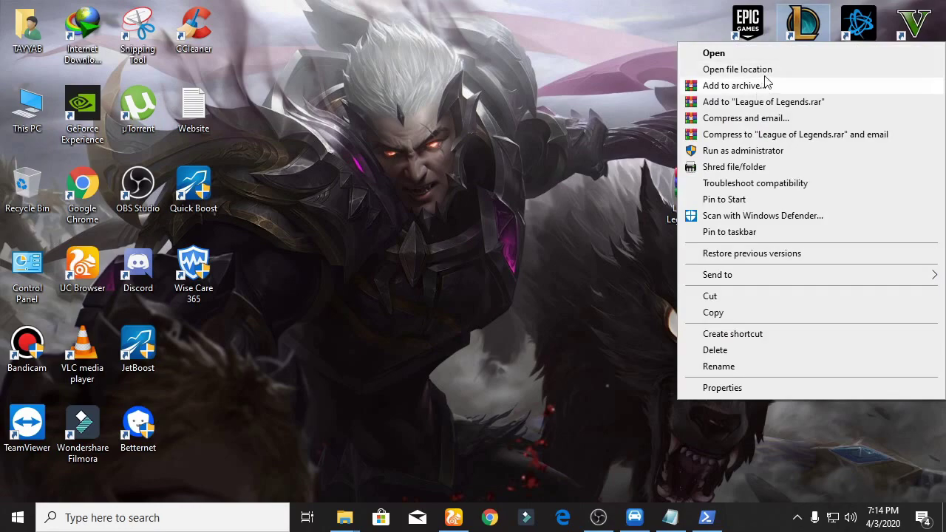
click(768, 70)
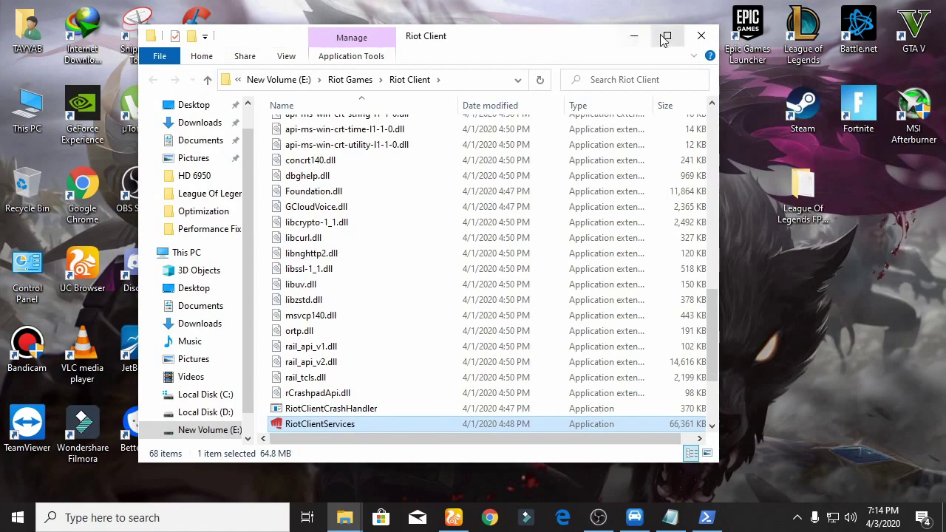
click(664, 37)
click(69, 50)
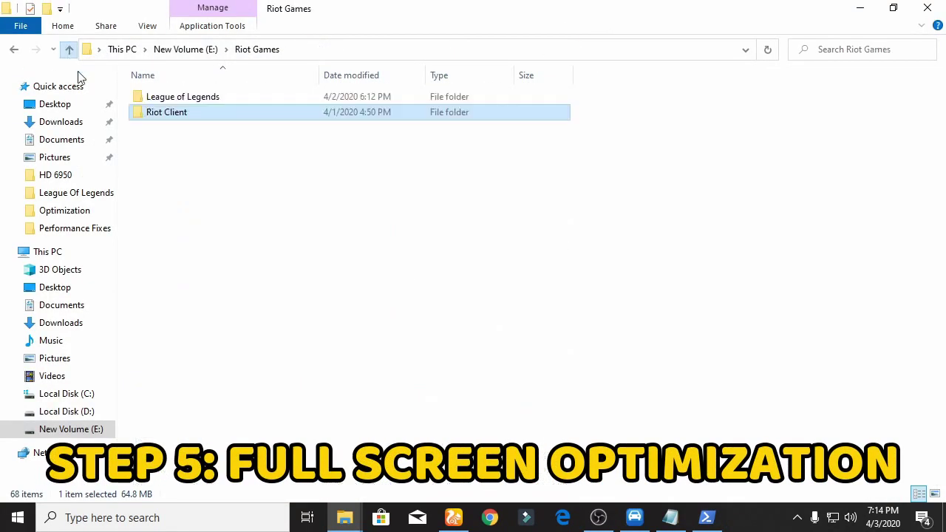
double_click(221, 99)
scroll(267, 221, down, 6)
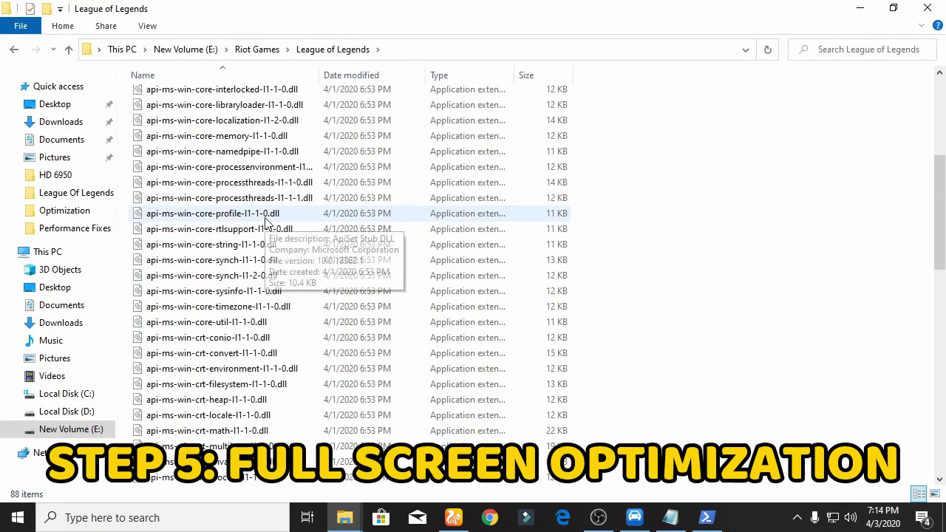
scroll(266, 222, down, 15)
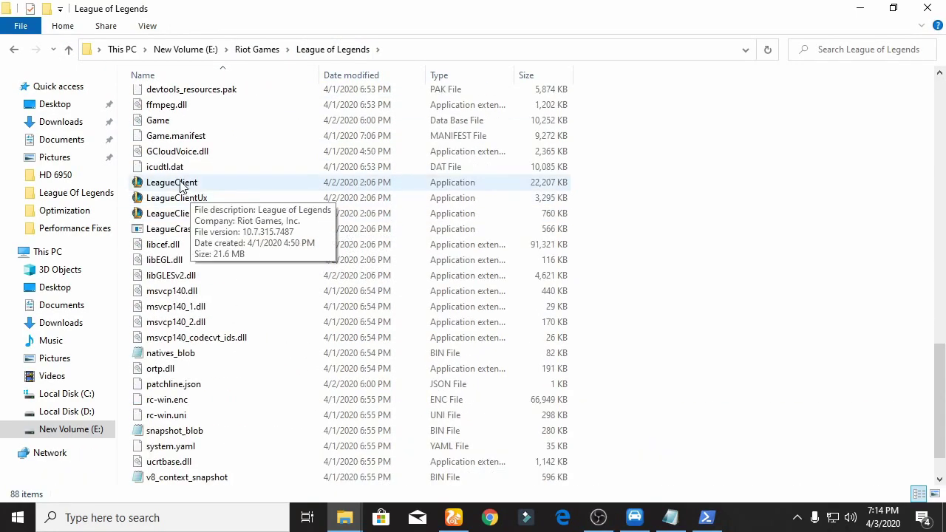
- Disable fullscreen optimizations for LeagueClient, change its high DPI settings, and apply the compatibility changes
right_click(181, 186)
click(249, 490)
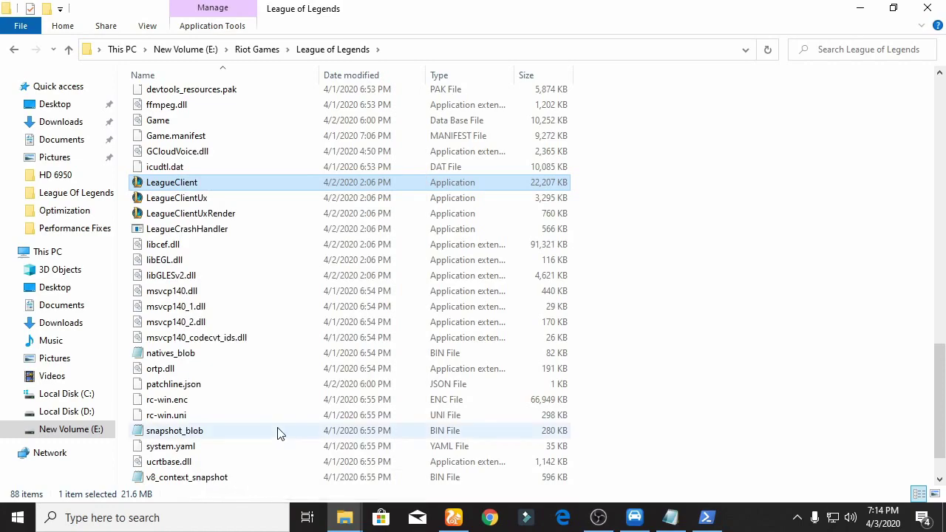
click(326, 157)
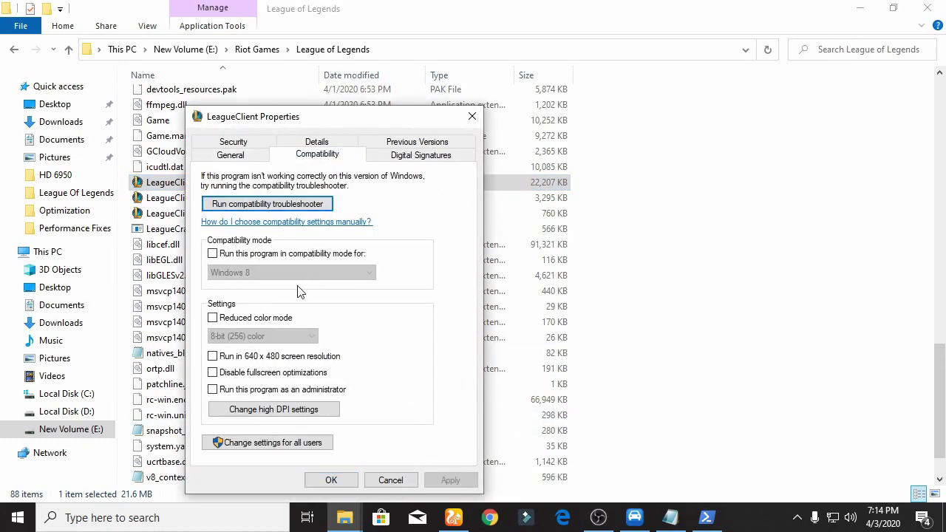
click(274, 410)
click(310, 405)
click(392, 454)
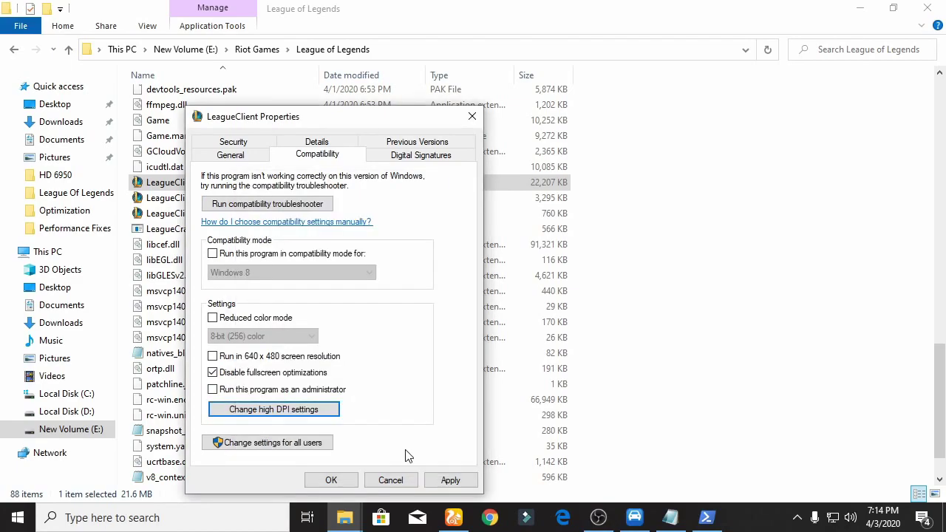
click(449, 481)
click(331, 480)
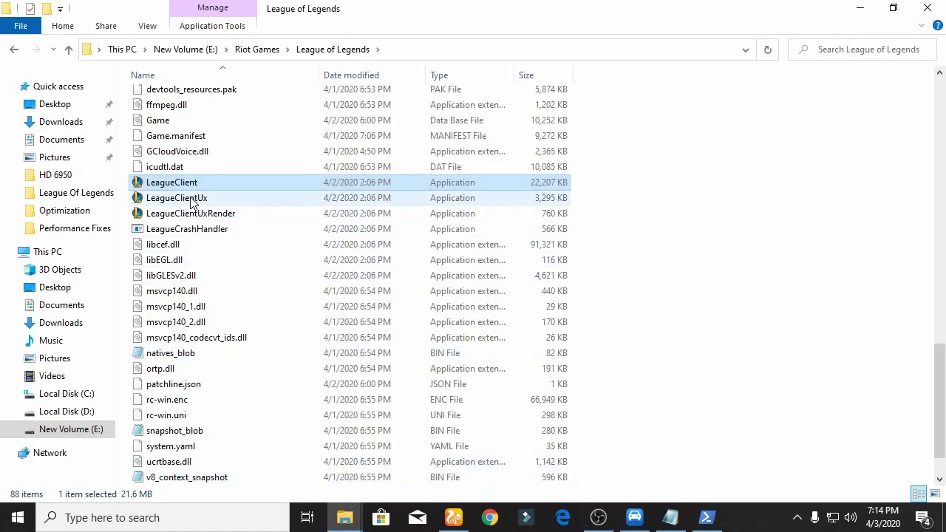
- Disable fullscreen optimizations for LeagueClientUx, change its high DPI settings, and save its properties
right_click(193, 199)
click(301, 491)
click(320, 158)
click(266, 374)
click(283, 410)
click(310, 406)
click(392, 454)
click(340, 481)
- Disable fullscreen optimizations for LeagueClientUxRender, change its high DPI settings, apply the changes, and minimize the folder window
right_click(211, 213)
click(295, 507)
click(352, 155)
click(306, 374)
click(318, 407)
click(290, 396)
click(403, 454)
click(485, 481)
click(366, 481)
scroll(166, 270, up, 3)
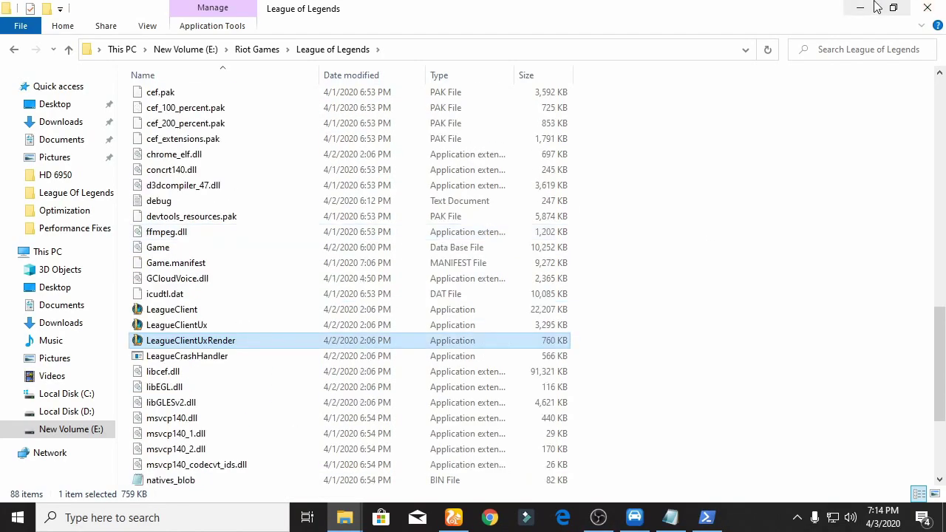
click(862, 8)
- Open Windows Settings from the desktop, go to the Gaming section's Game Mode page, and make sure Game Mode is on
right_click(536, 173)
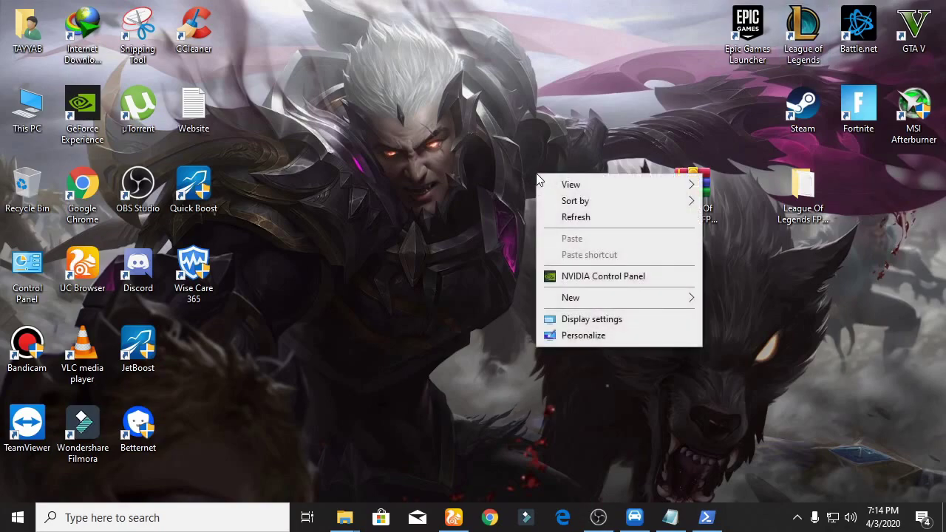
click(612, 342)
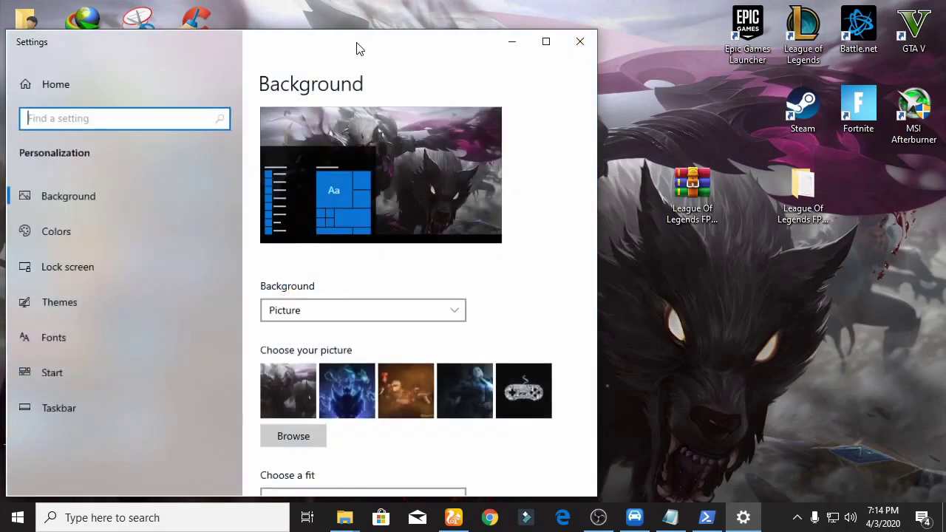
drag(355, 47, 566, 22)
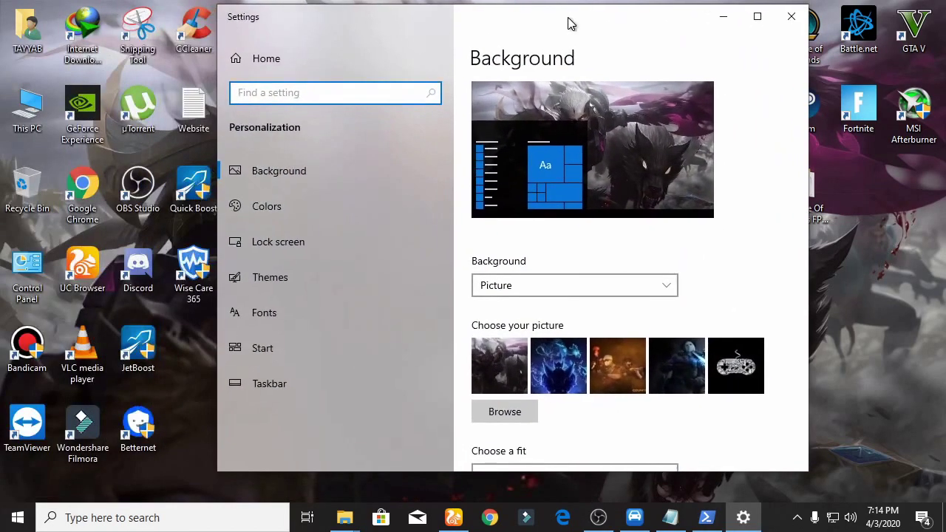
click(308, 48)
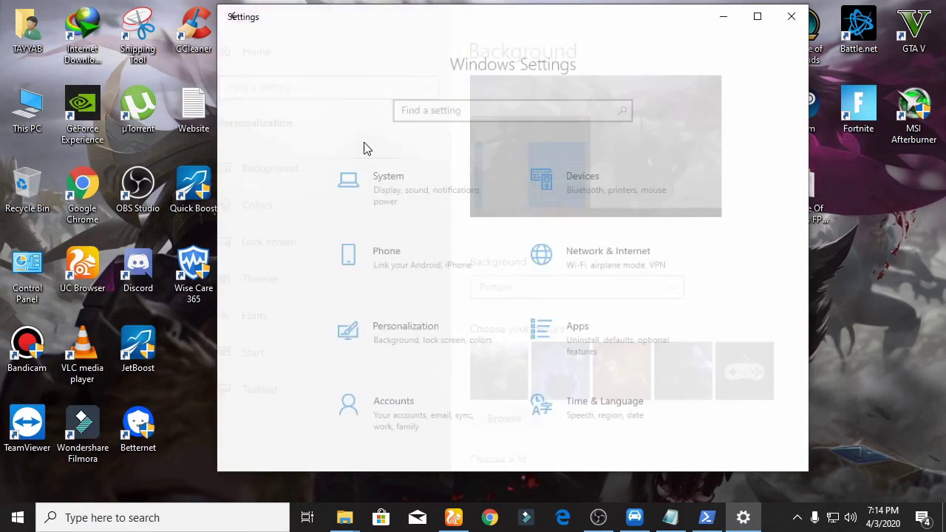
scroll(481, 178, down, 3)
scroll(477, 190, down, 2)
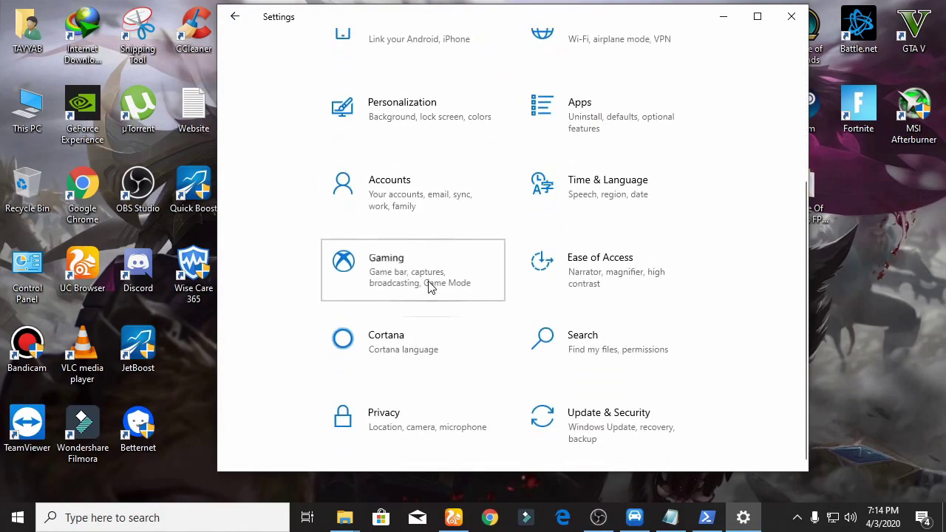
click(431, 287)
click(312, 242)
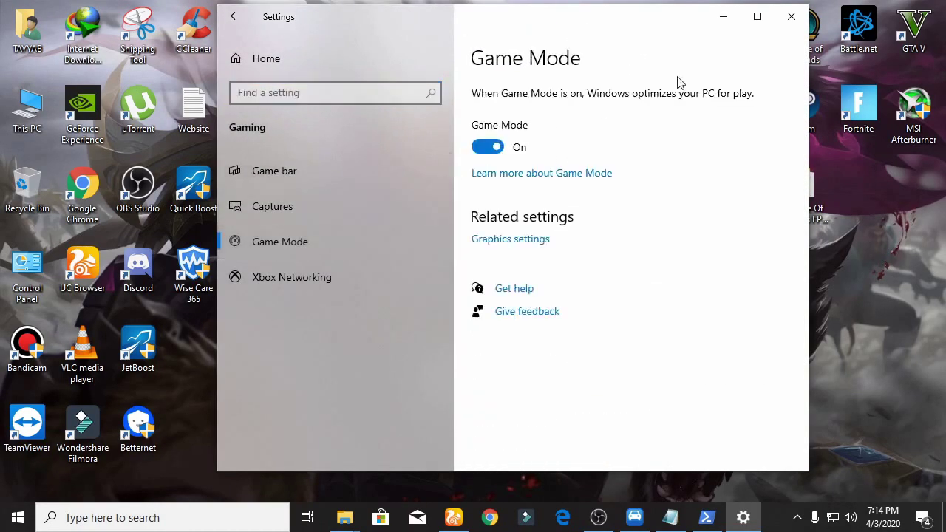
click(756, 18)
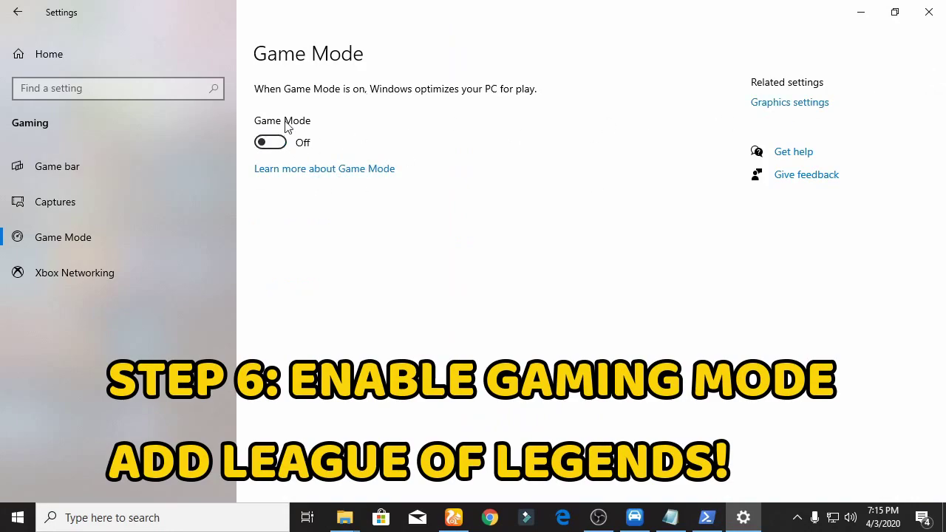
click(271, 142)
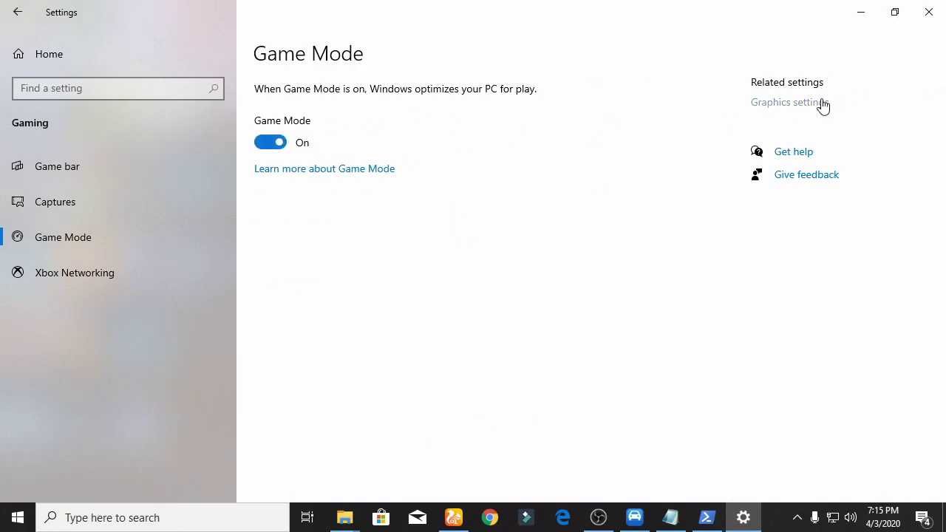
- In Graphics settings, add LeagueClient from Riot Games\League of Legends on the E: drive as a classic app
click(823, 107)
click(896, 12)
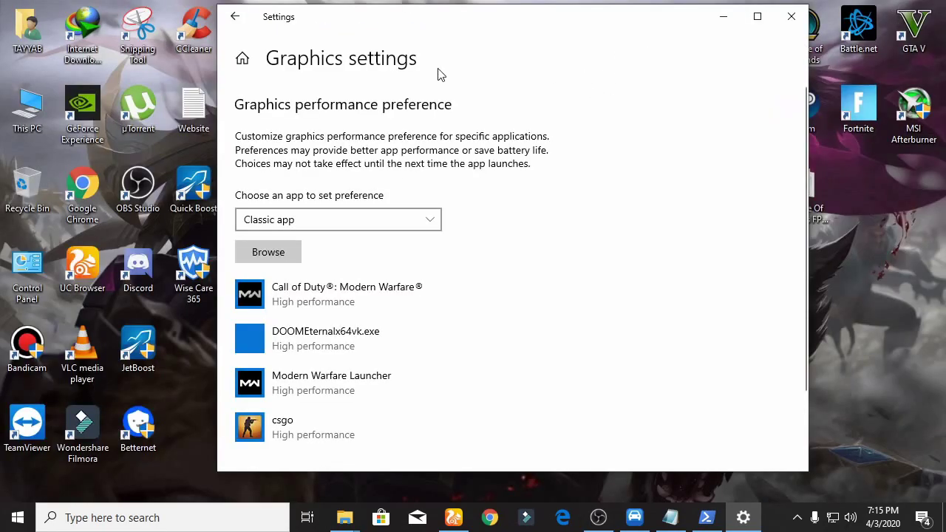
click(277, 254)
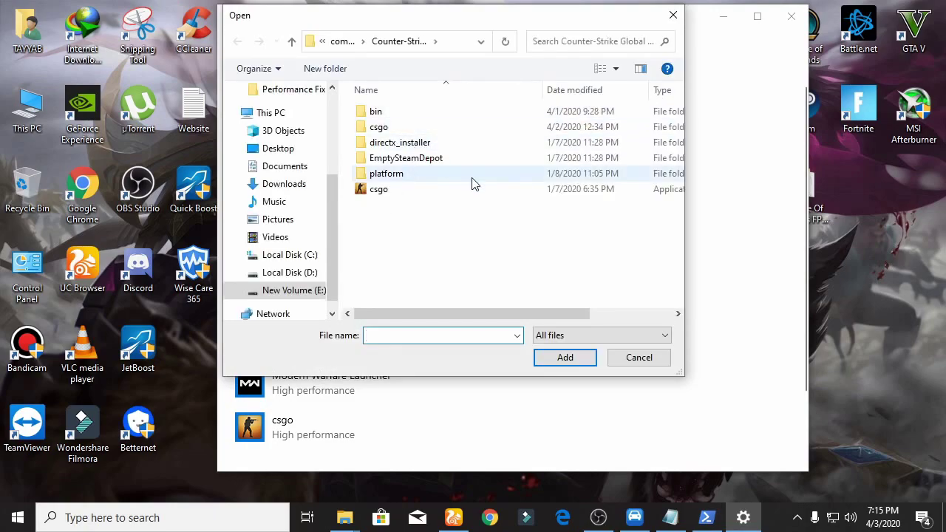
click(288, 290)
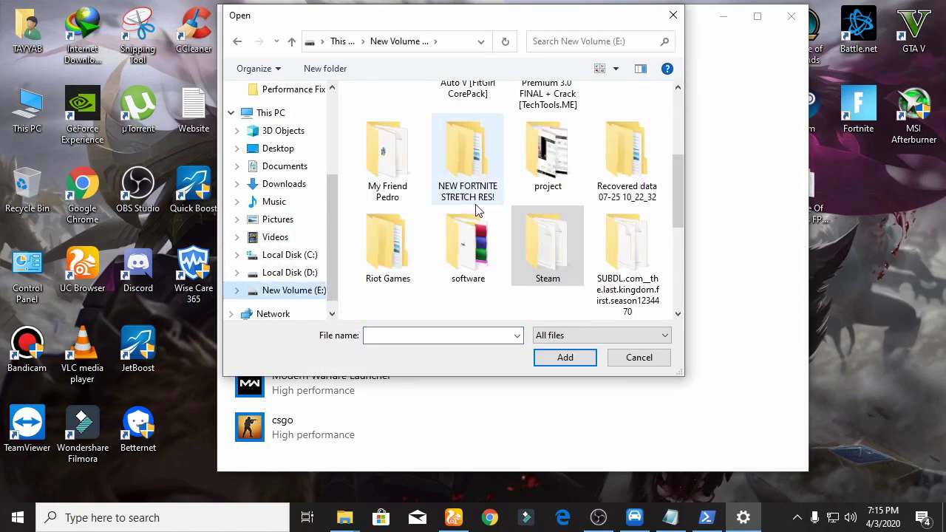
scroll(477, 211, up, 3)
drag(678, 146, 684, 217)
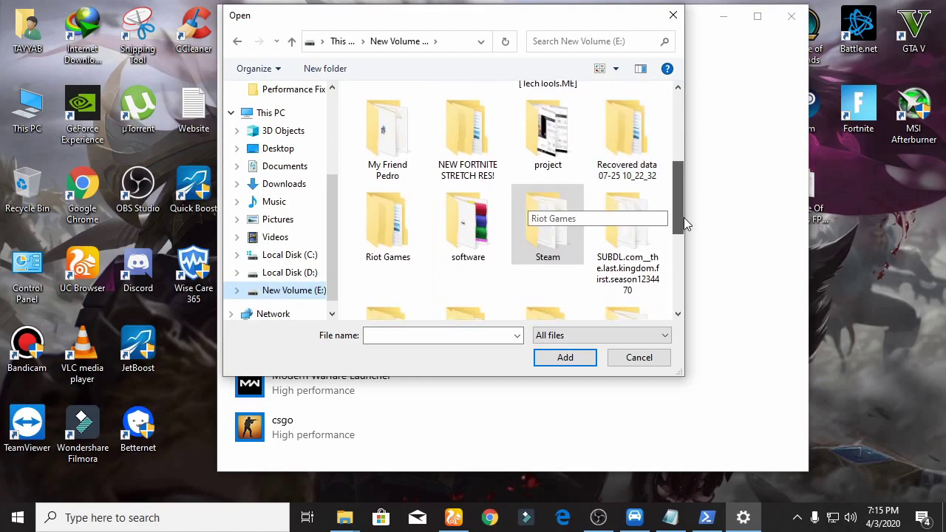
double_click(383, 233)
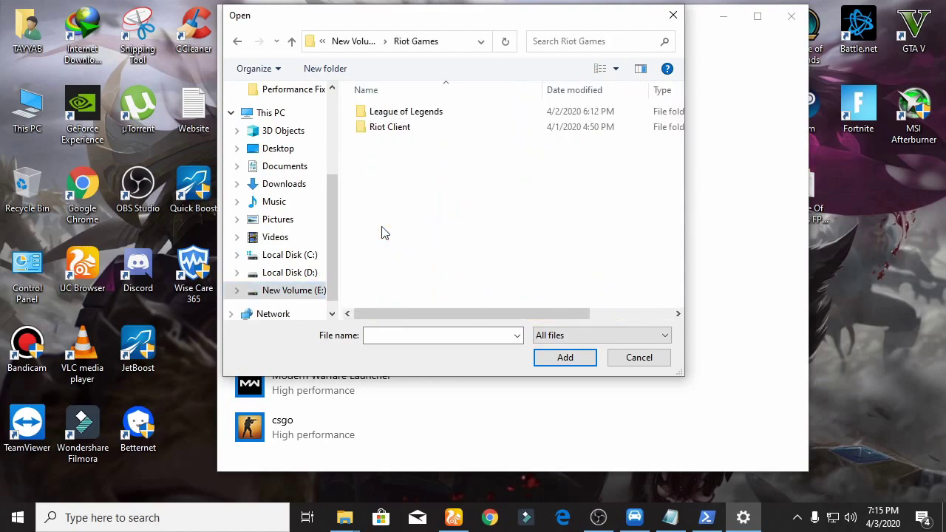
double_click(442, 114)
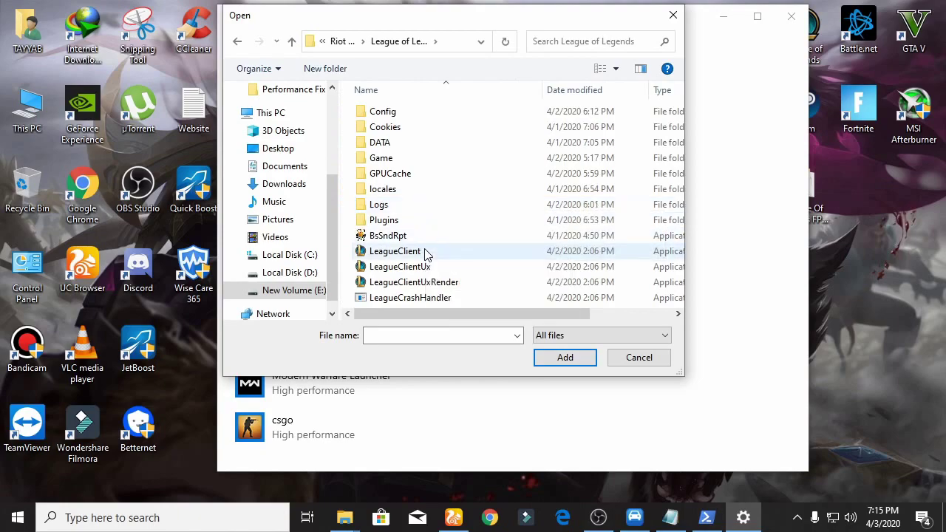
double_click(399, 252)
- Add LeagueClientUx and LeagueClientUxRender to the graphics performance preference list
click(271, 253)
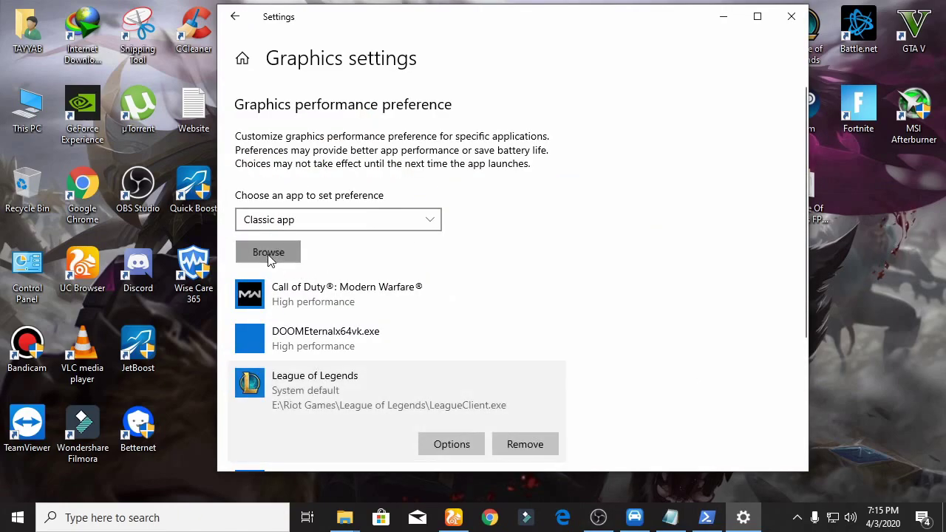
double_click(417, 277)
click(288, 259)
click(454, 284)
double_click(453, 289)
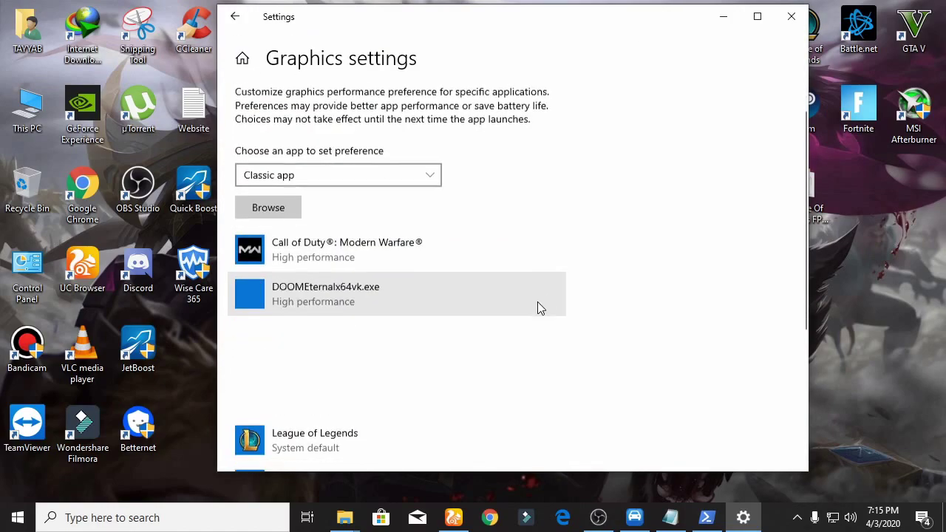
- Set the graphics preference of the LeagueClient.exe entry to High performance and save it
scroll(532, 299, down, 5)
click(433, 237)
click(473, 259)
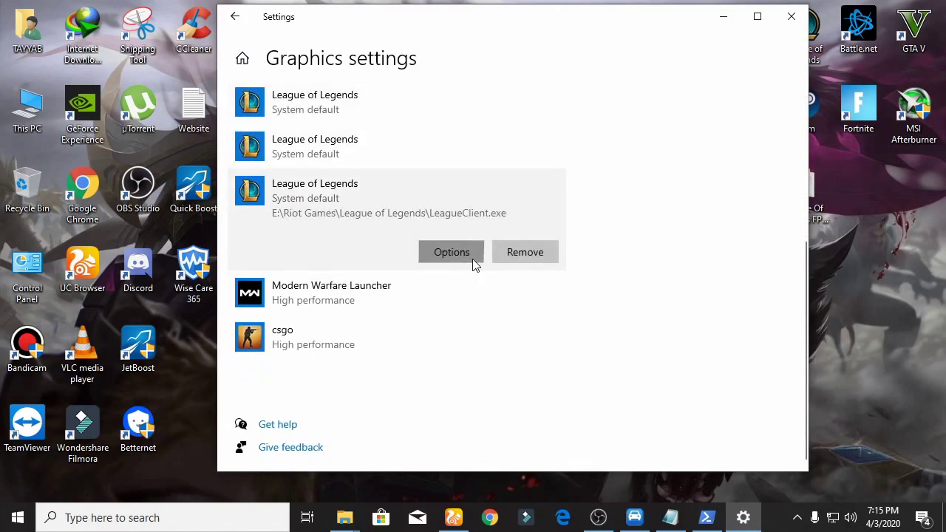
click(441, 318)
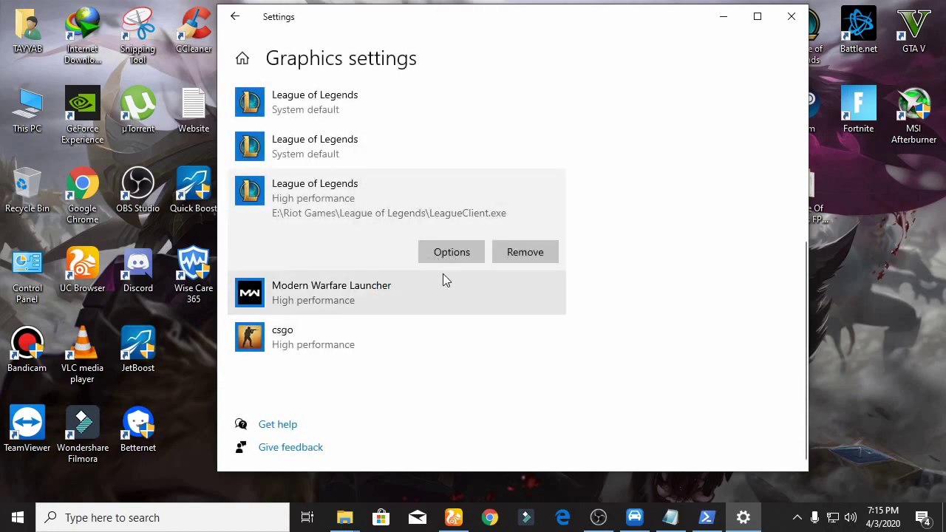
- Set the LeagueClientUx.exe entry and the remaining League of Legends entry to High performance, and close Settings
click(409, 153)
click(453, 209)
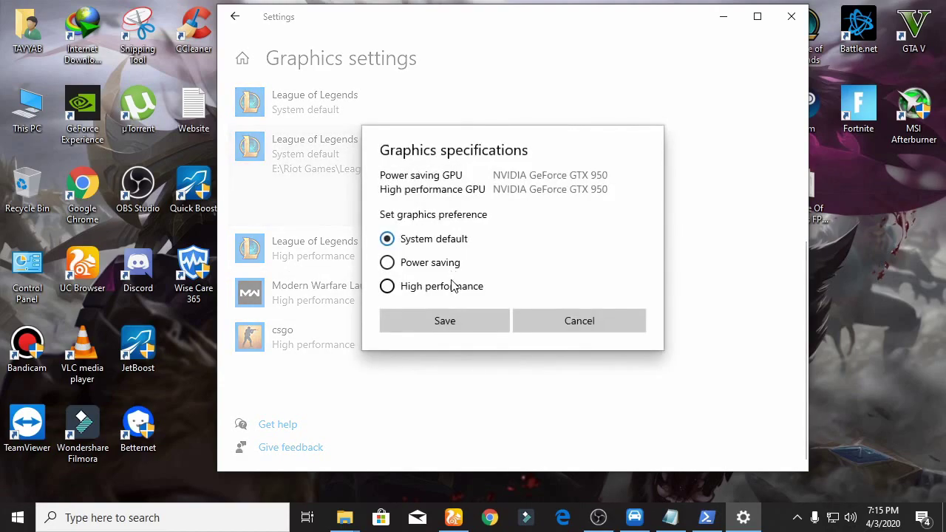
click(444, 318)
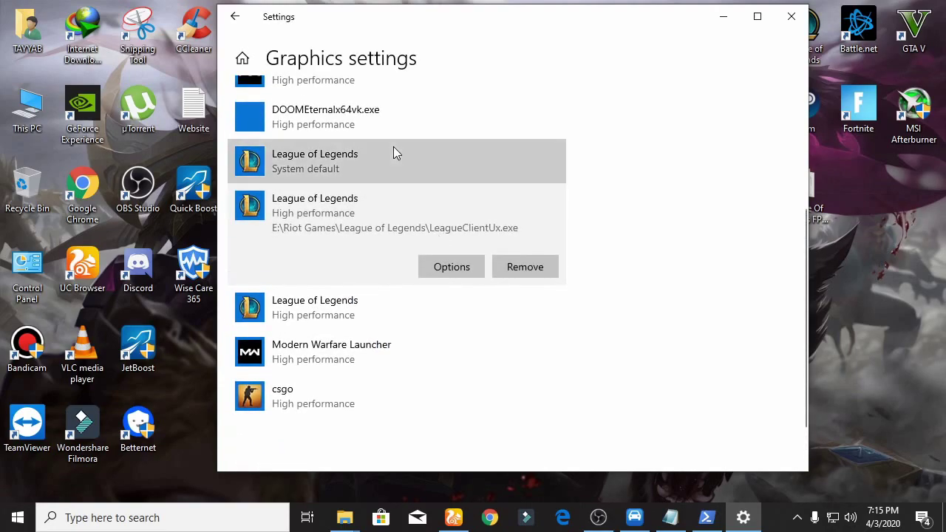
click(395, 153)
click(451, 224)
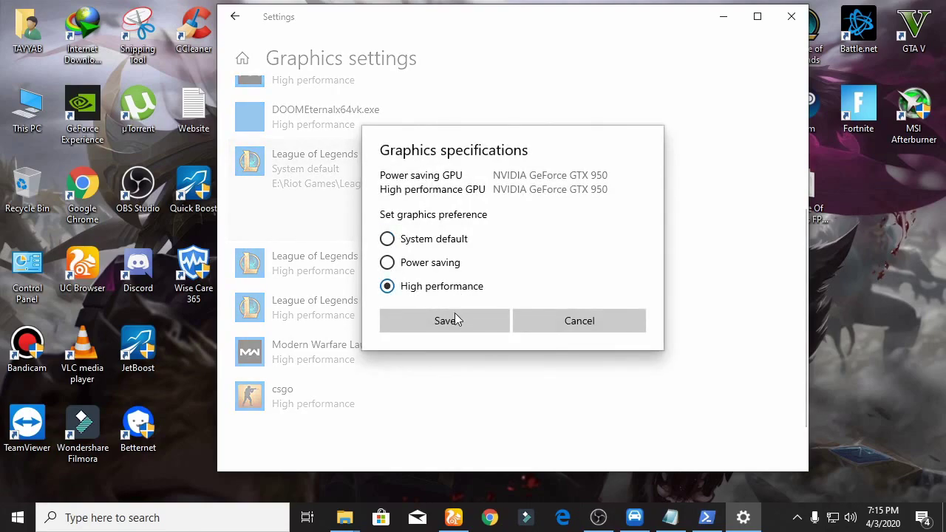
click(448, 319)
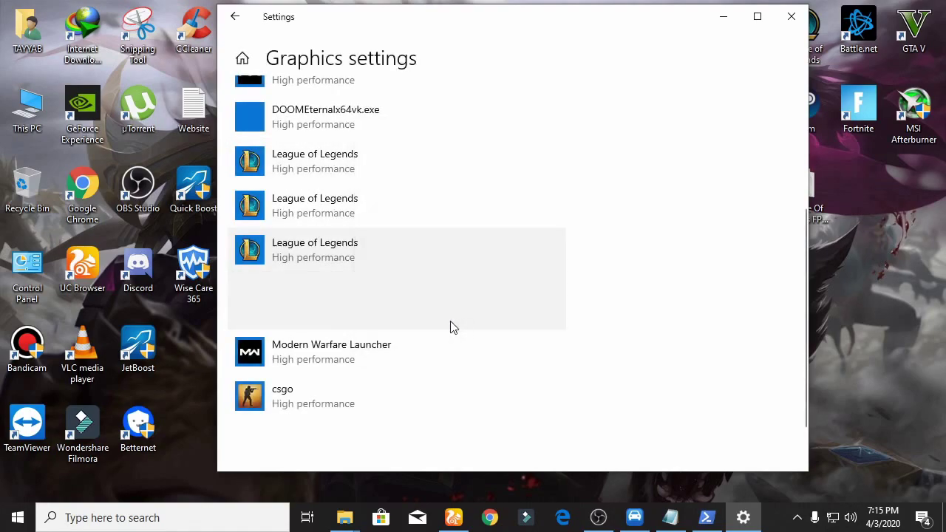
click(793, 16)
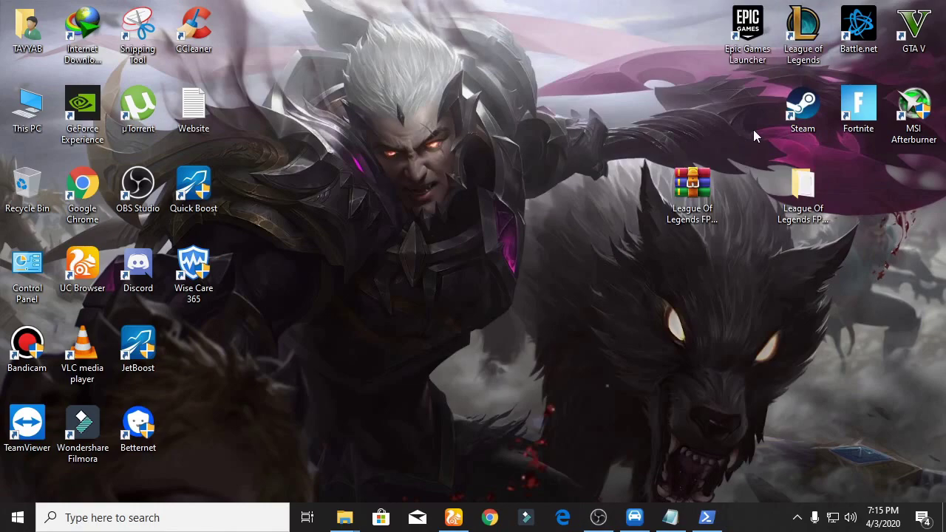
- Switch to the Ultimate Power Plan text file in Notepad and close it
click(671, 517)
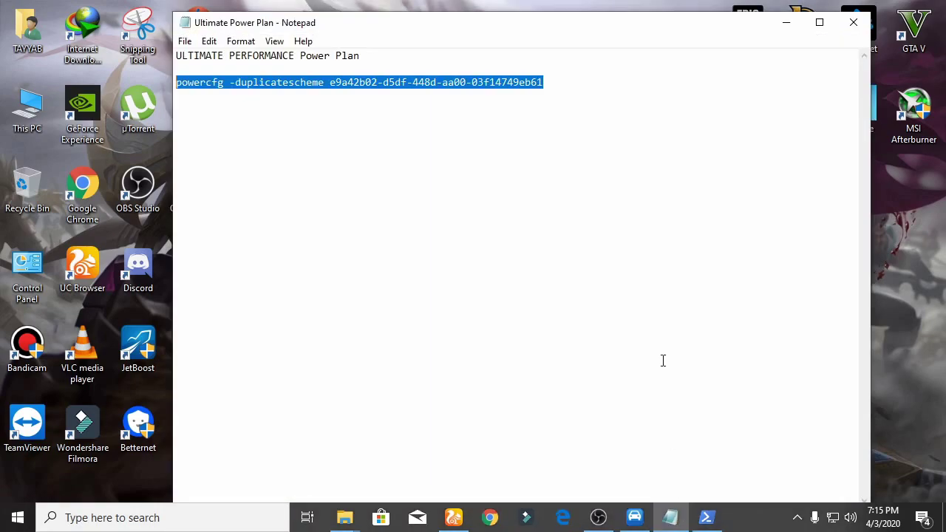
click(858, 32)
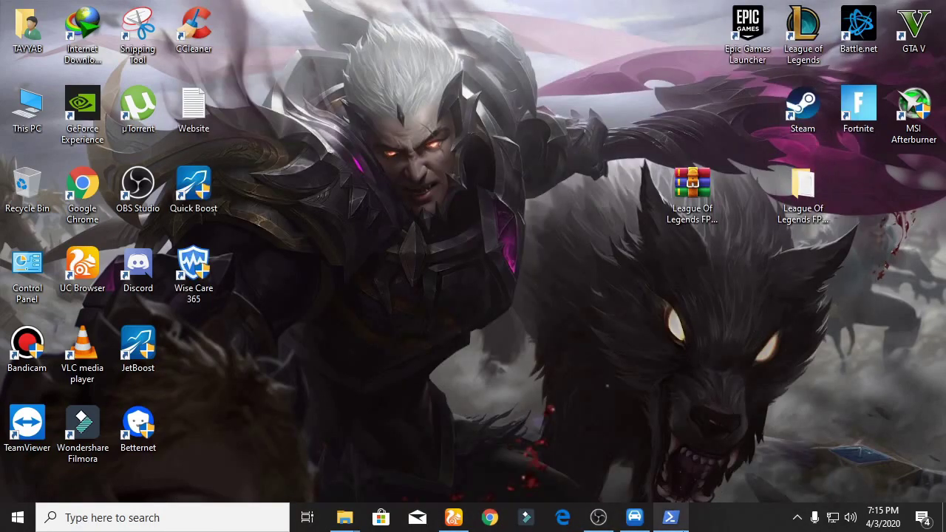
- Close the PowerShell window and open the Optimization folder inside the extracted League Of Legends FPS folder
click(671, 519)
click(805, 86)
double_click(803, 189)
click(648, 18)
double_click(157, 112)
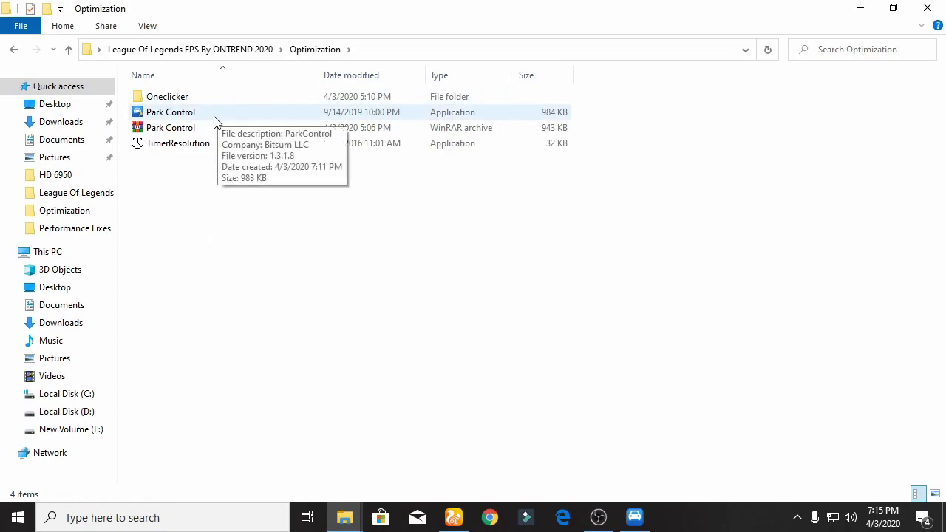
- Run the Program Killer batch file from the Oneclicker folder as administrator and check the remaining background apps in the notification area
double_click(152, 101)
right_click(157, 103)
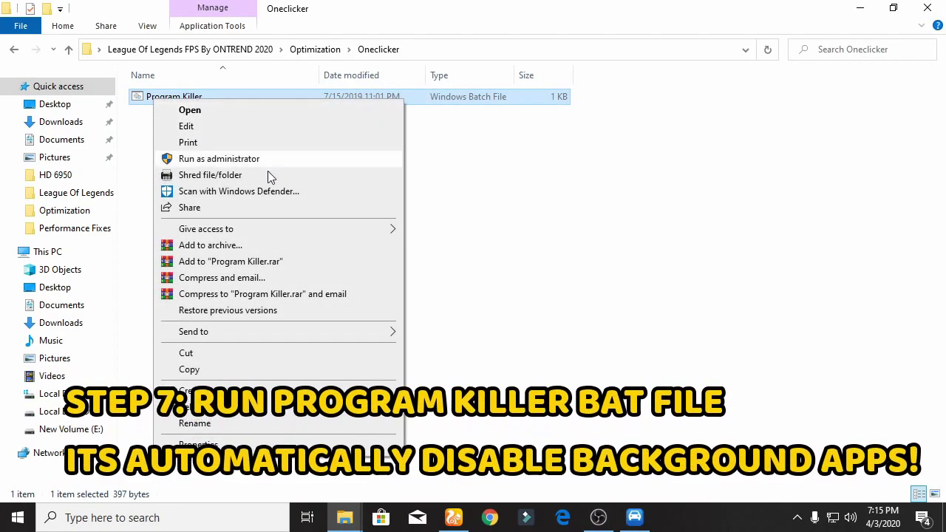
click(268, 164)
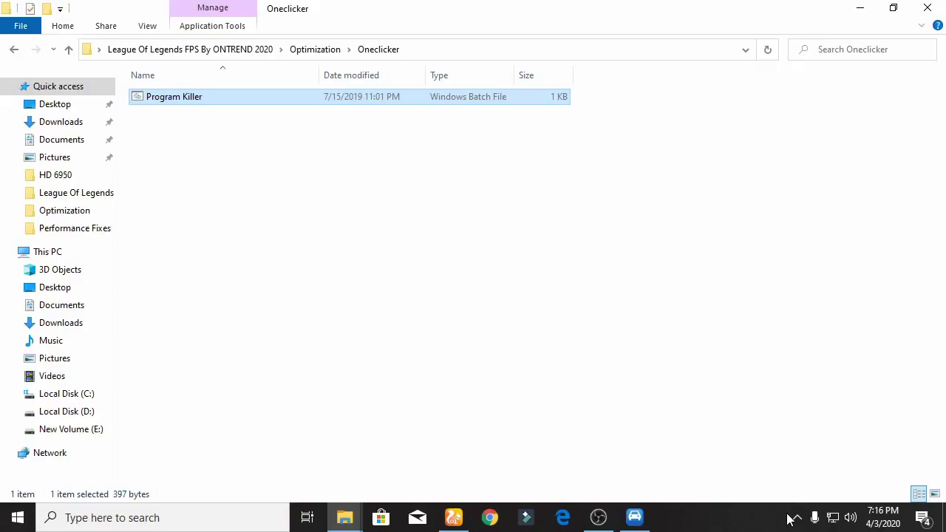
click(797, 517)
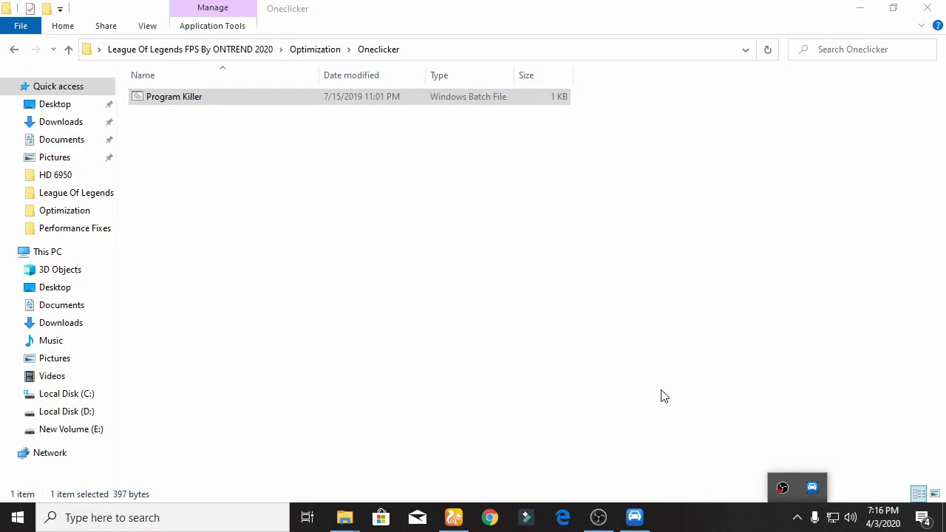
click(467, 242)
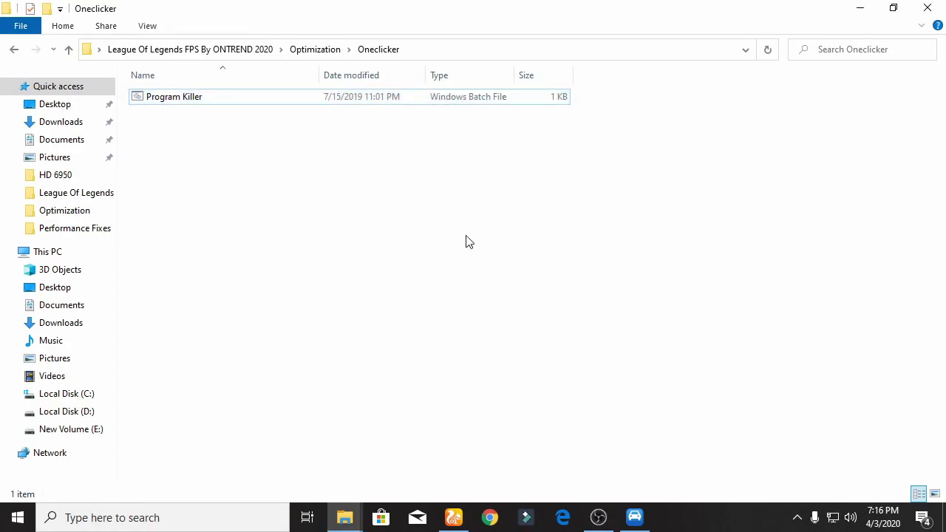
- Return to the main League Of Legends FPS folder and open Registry Fixes within Performance Fixes
click(14, 48)
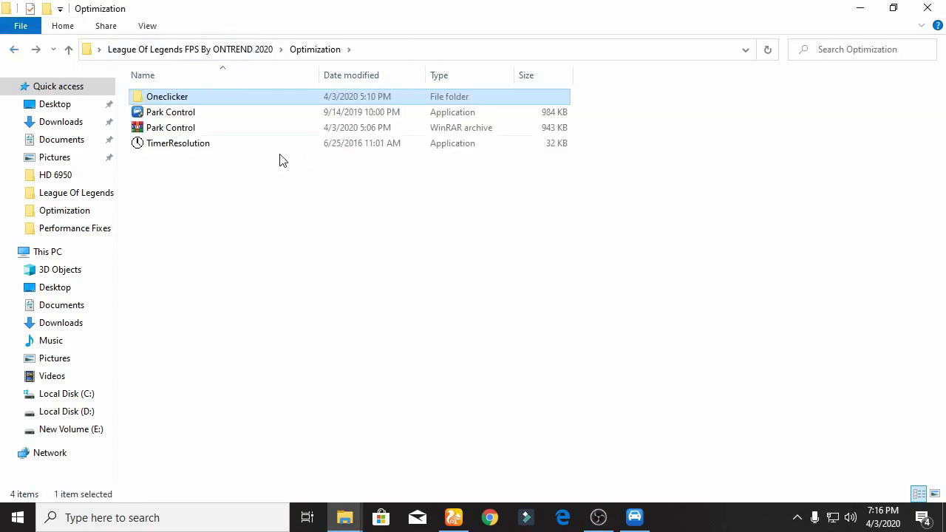
click(20, 53)
double_click(190, 130)
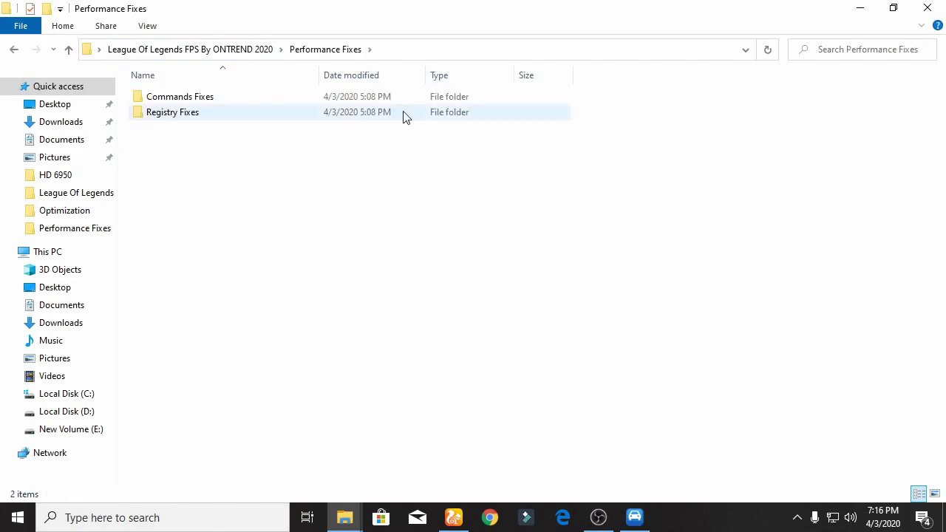
click(167, 119)
double_click(166, 119)
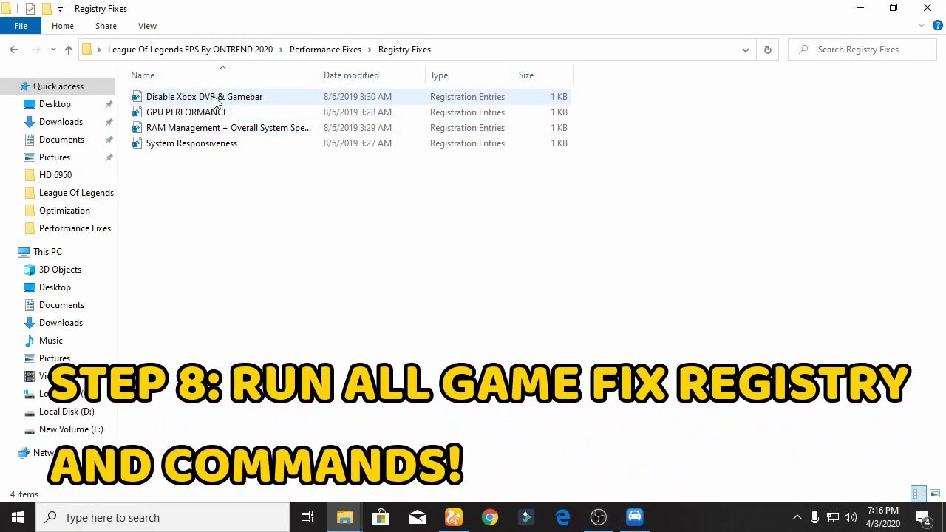
- Merge the Disable Xbox DVR & Gamebar, GPU PERFORMANCE, RAM Management and System Responsiveness entries into the registry
right_click(214, 99)
click(314, 116)
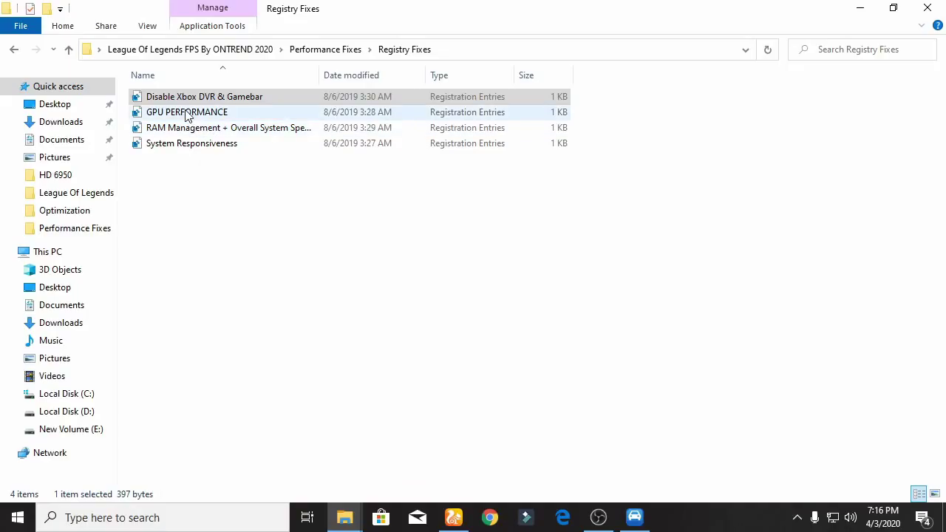
right_click(194, 111)
click(214, 64)
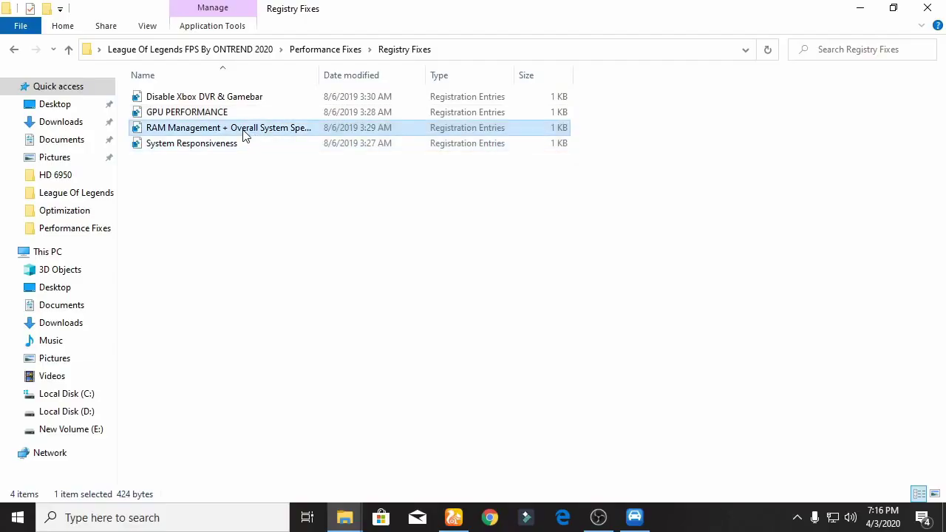
right_click(244, 133)
click(270, 141)
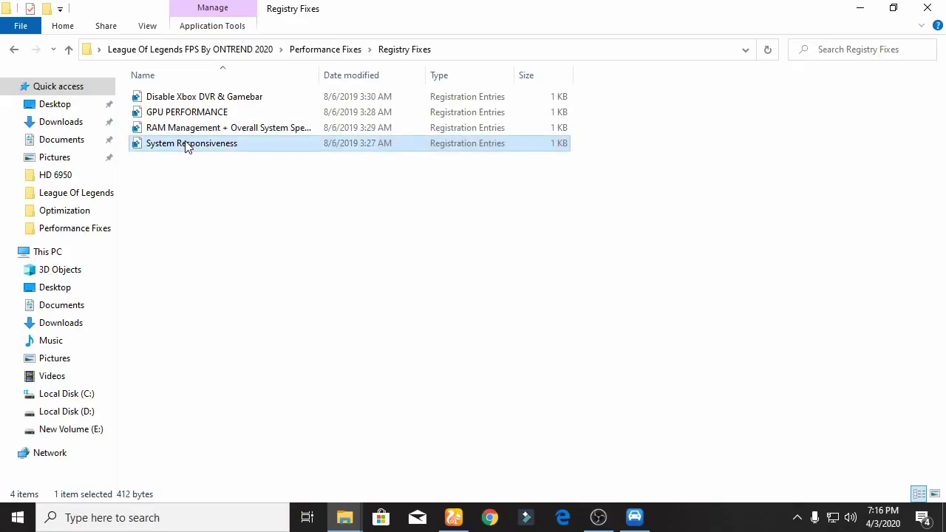
right_click(183, 142)
click(236, 154)
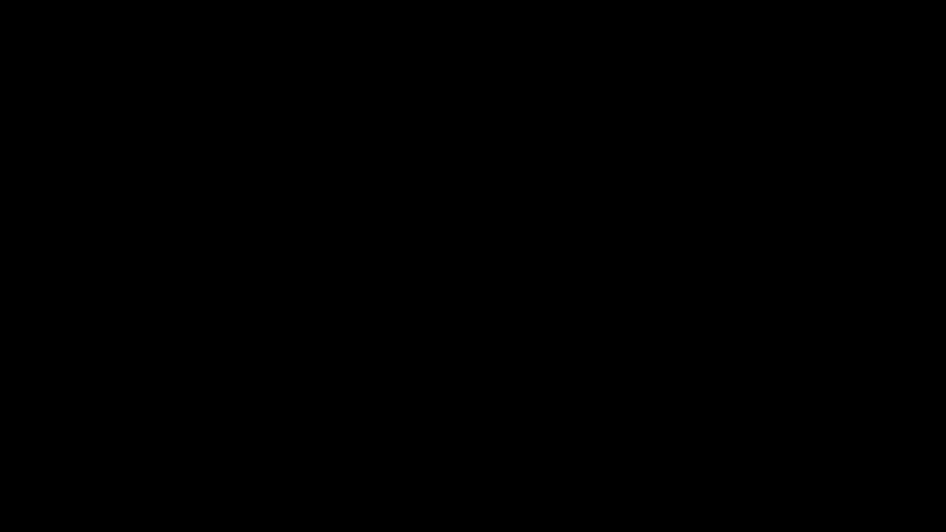
- Run the Win 10 Hide Cortana batch file from the Commands Fixes folder and close its command window
key(alt+Up)
key(alt+Up)
double_click(215, 126)
double_click(197, 95)
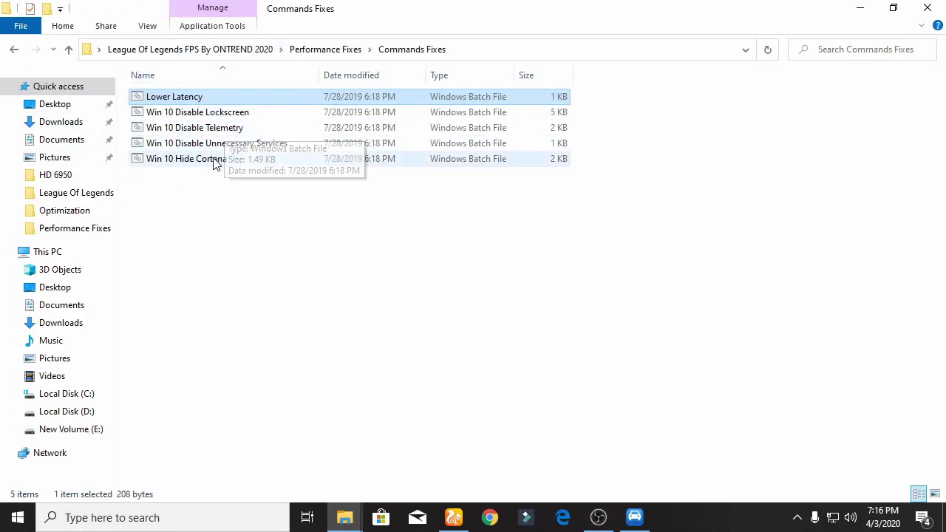
double_click(220, 148)
click(220, 146)
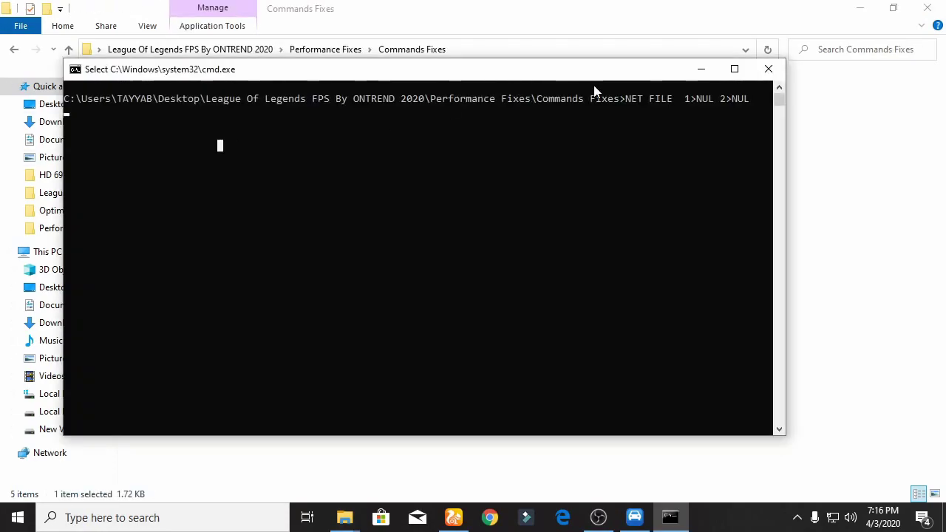
click(769, 69)
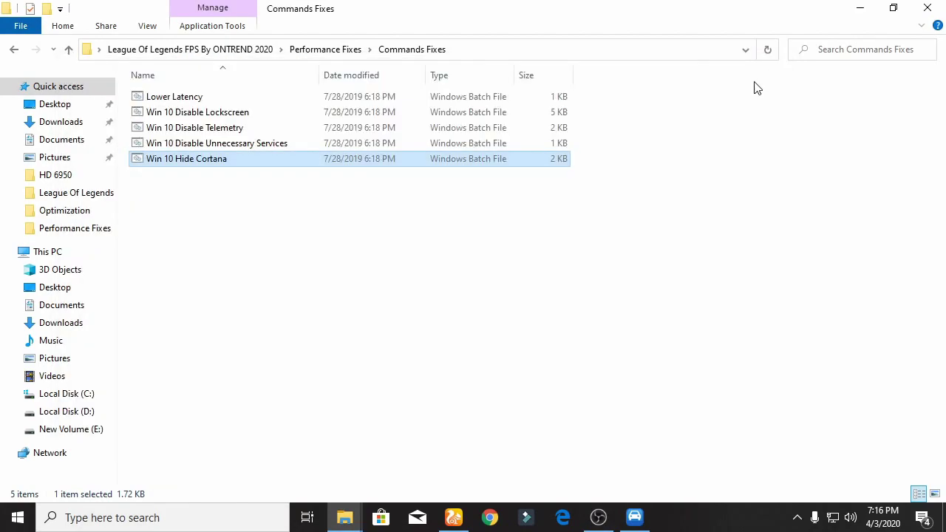
- Run the Win 10 Disable Unnecessary Services batch file
click(183, 144)
click(212, 130)
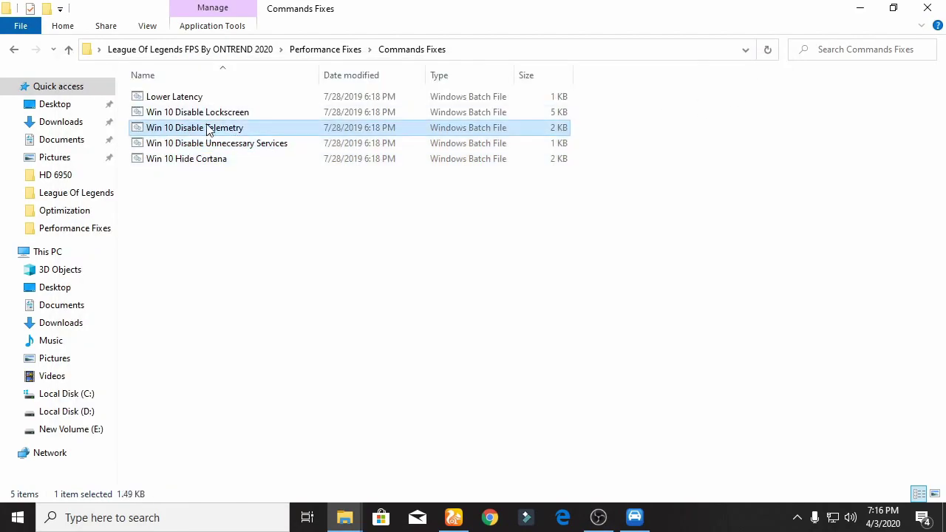
key(Up)
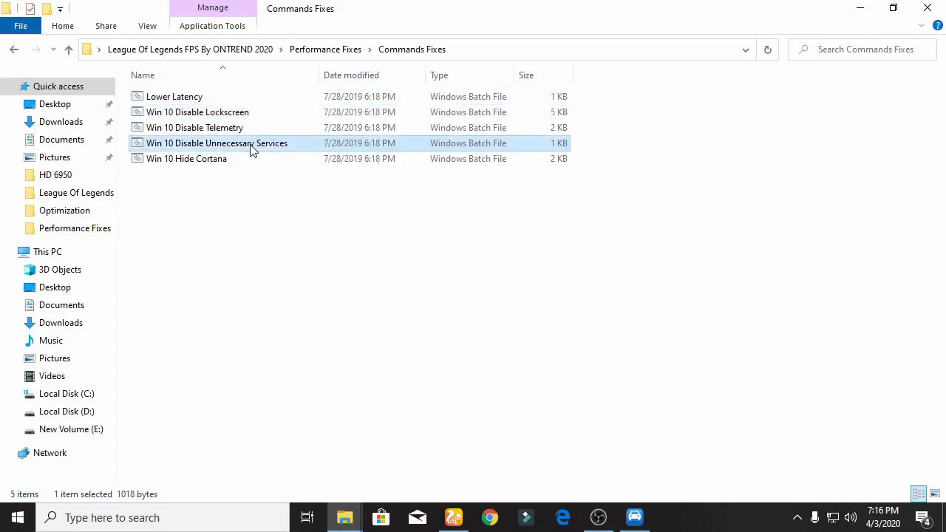
right_click(250, 146)
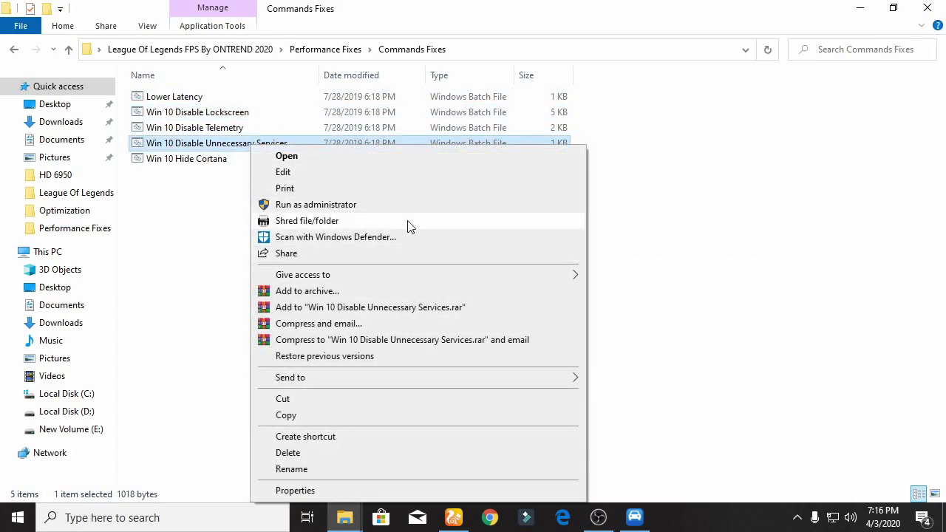
click(328, 157)
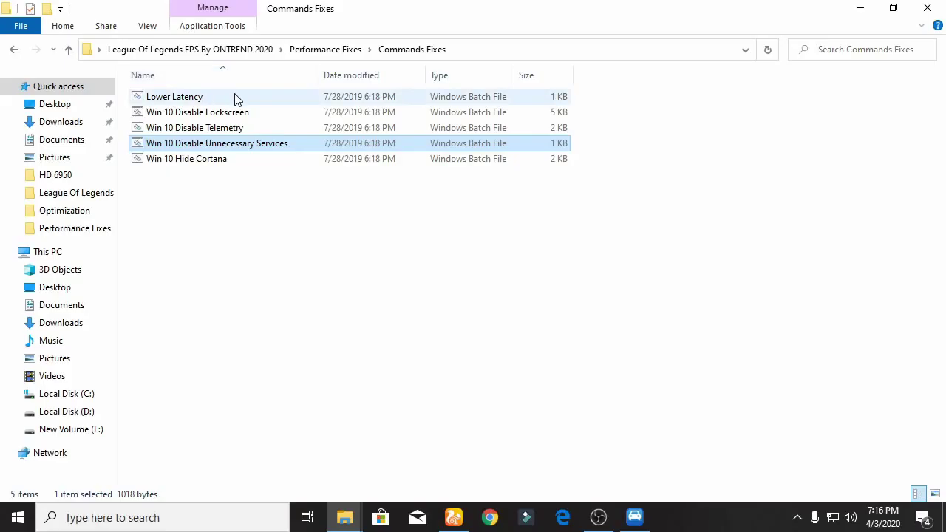
drag(208, 195, 205, 95)
right_click(205, 94)
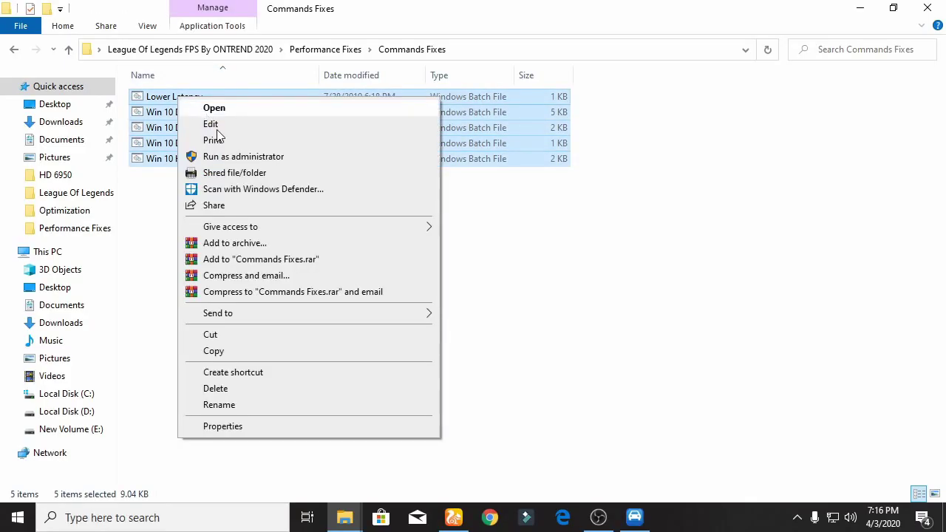
click(609, 219)
drag(687, 103, 477, 240)
click(429, 298)
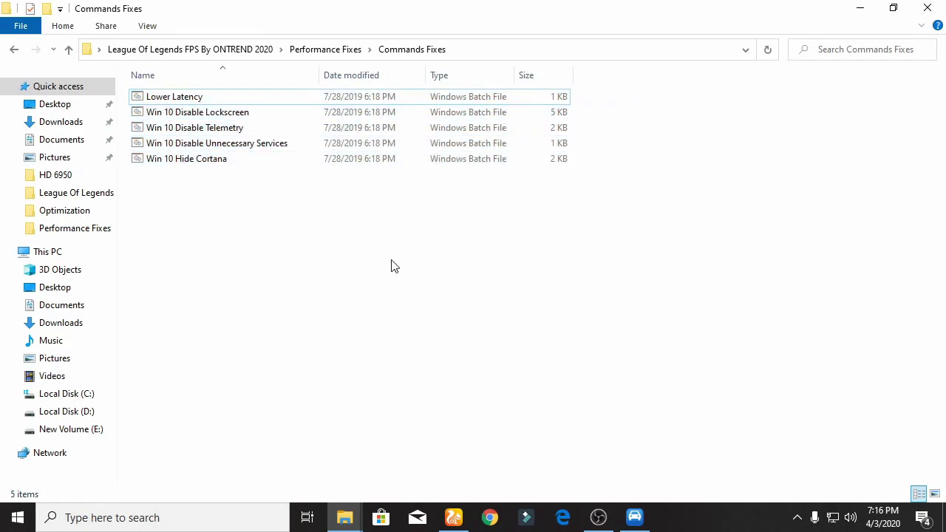
- Go back to the main League Of Legends FPS folder, minimize its window and refresh the desktop
key(BackSpace)
key(BackSpace)
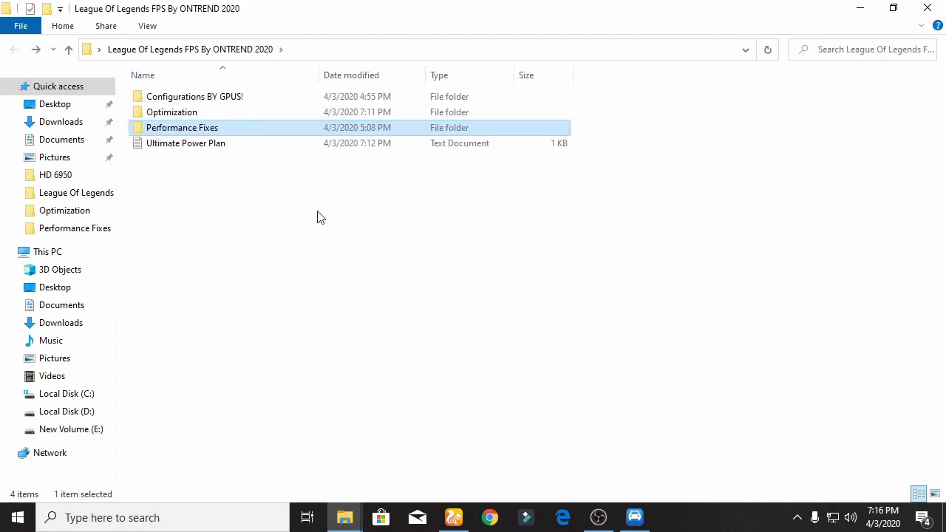
click(860, 7)
right_click(599, 199)
click(635, 242)
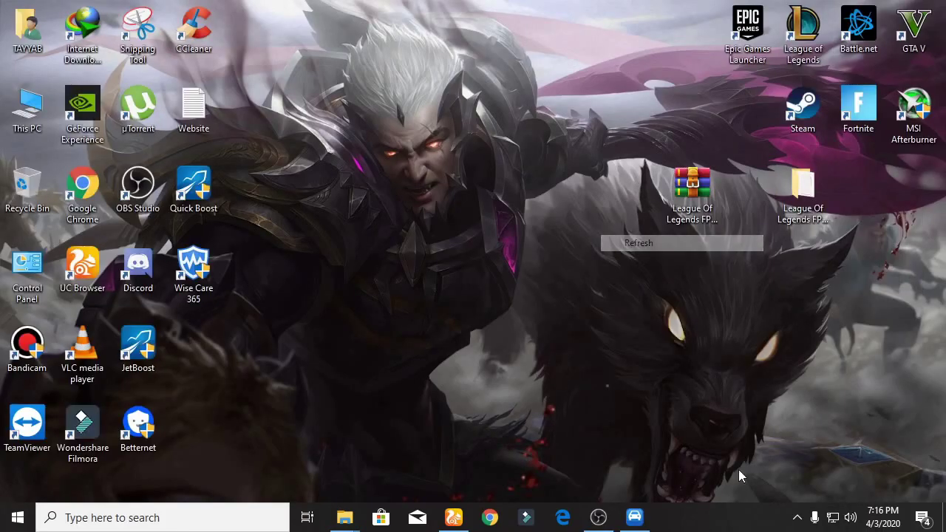
click(799, 526)
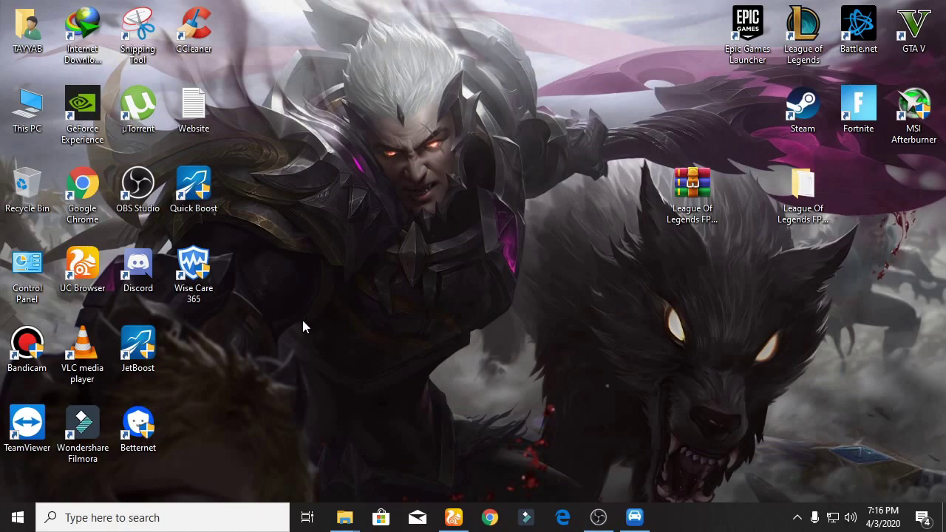
- Open the Windows Temp folder with the Run command temp, delete all its contents and close the window
key(super+r)
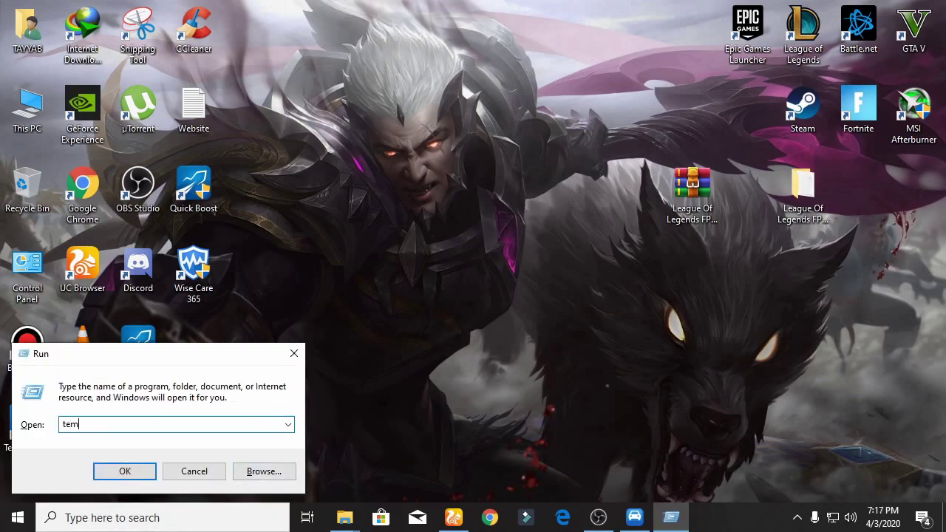
key(Return)
key(ctrl+a)
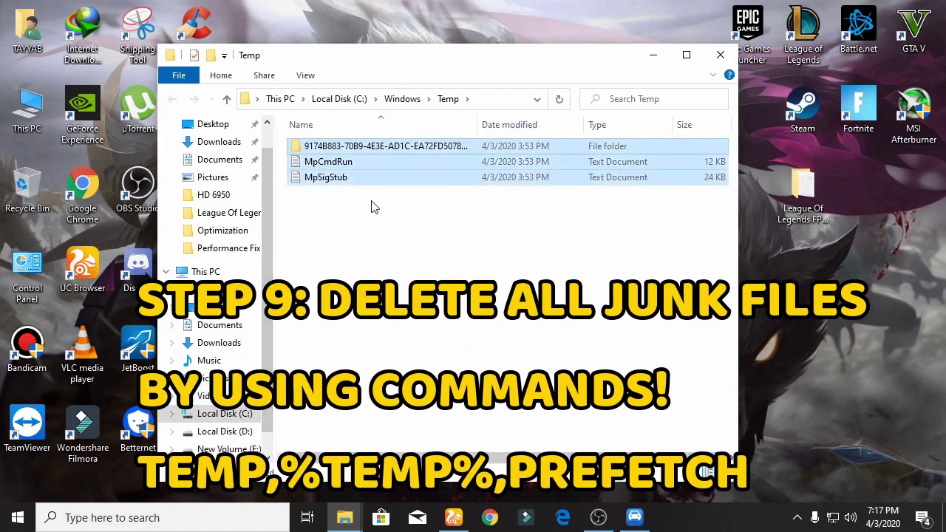
right_click(334, 148)
click(440, 414)
click(721, 56)
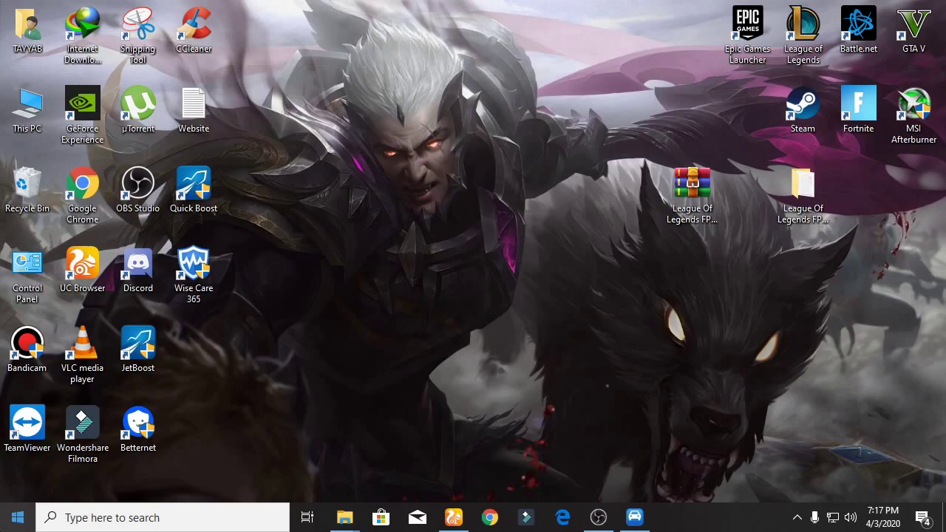
- Open the user's temporary folder with the Run command %temp%, delete all its contents, dismiss the file-in-use dialogs and close the window
key(super+r)
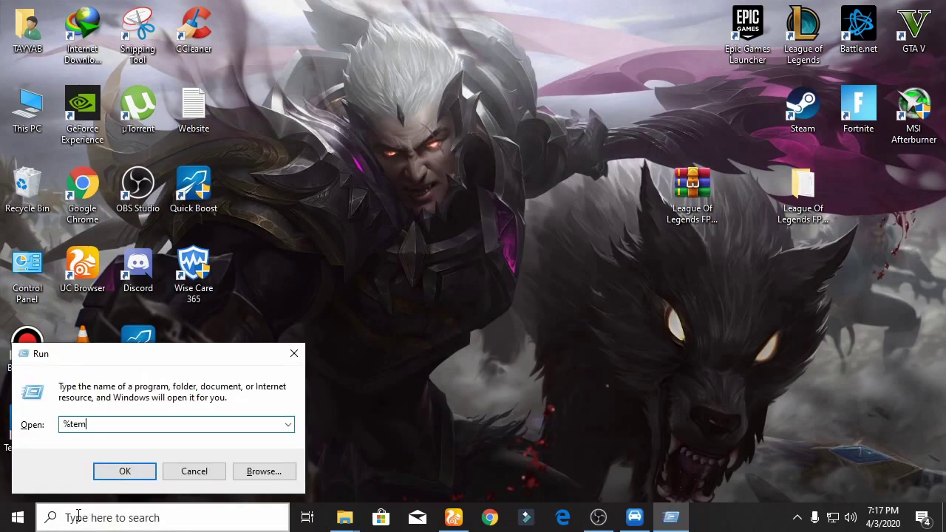
key(Return)
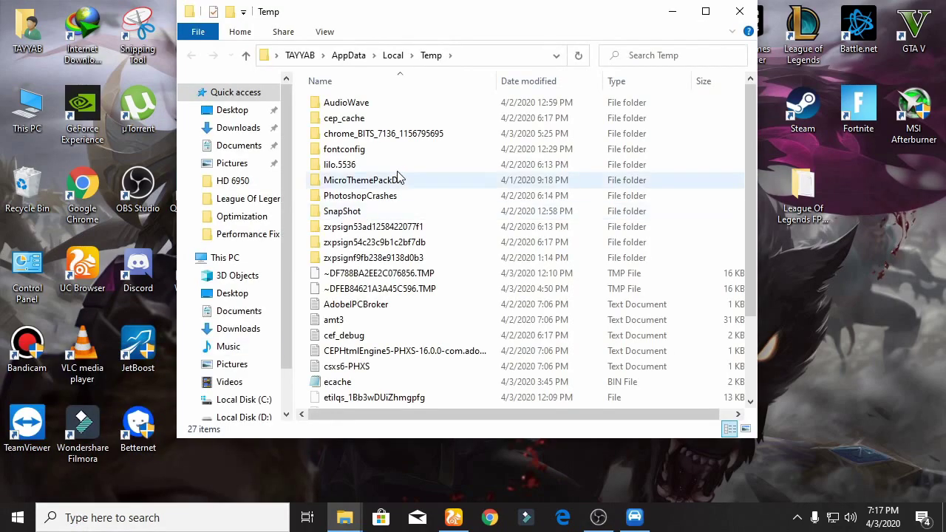
key(ctrl+a)
right_click(369, 174)
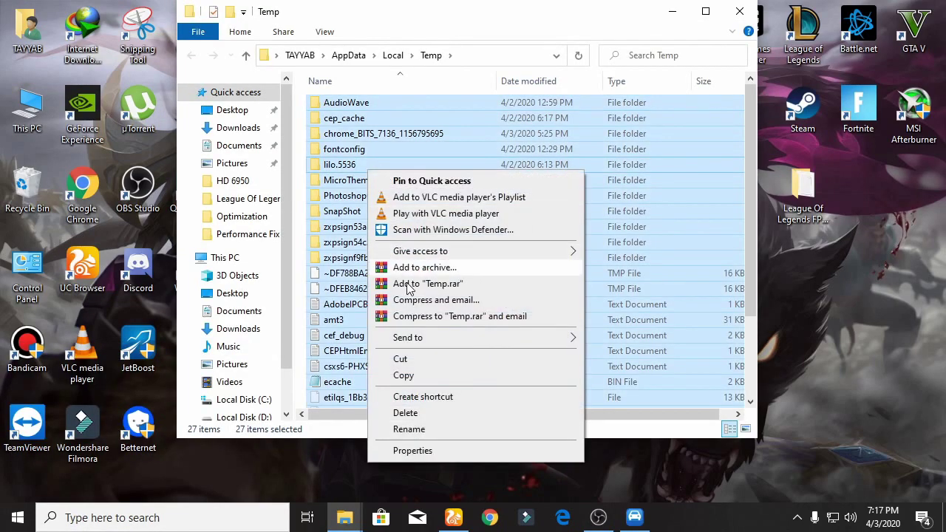
click(460, 412)
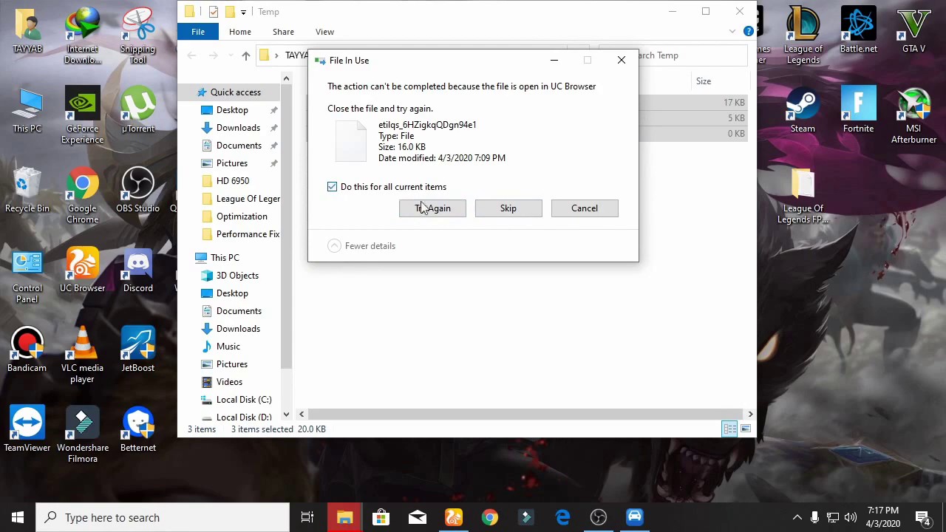
click(423, 208)
click(621, 60)
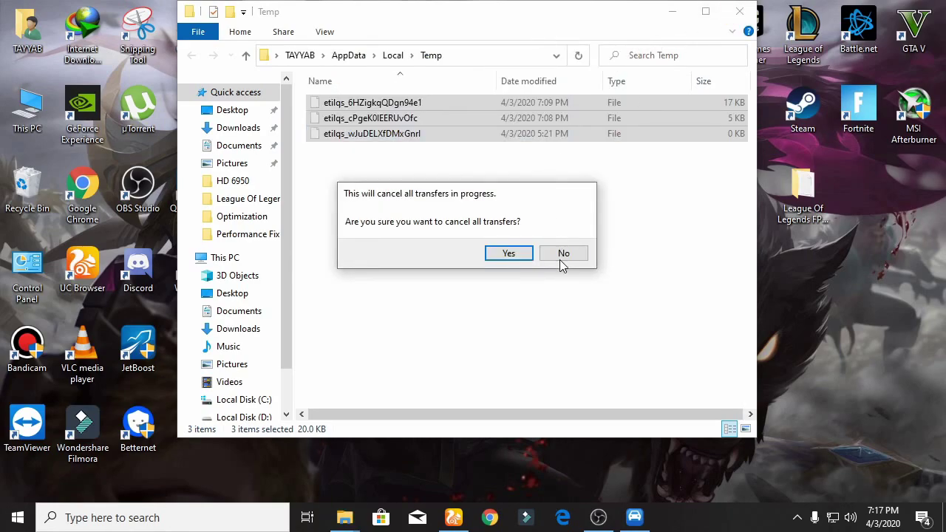
click(562, 255)
click(732, 15)
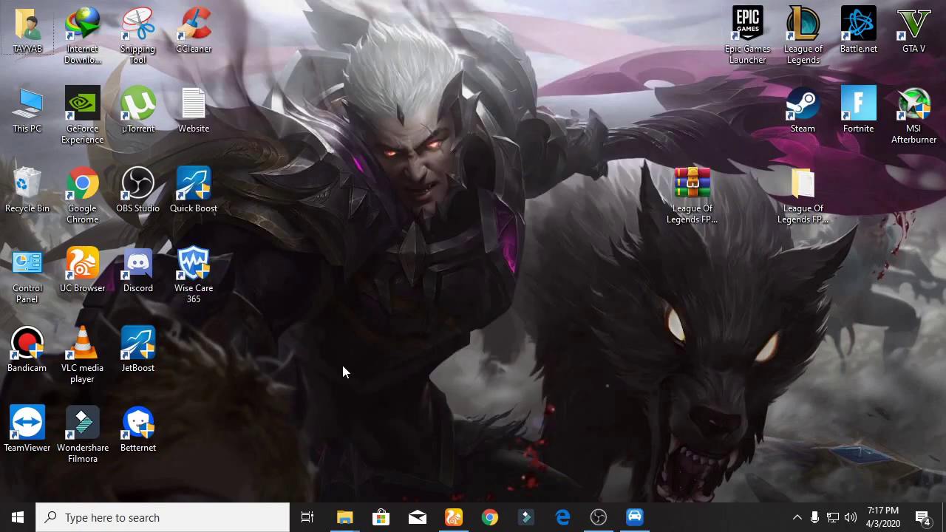
- Open the Windows Prefetch folder with the Run command prefetch
key(super+r)
key(super)
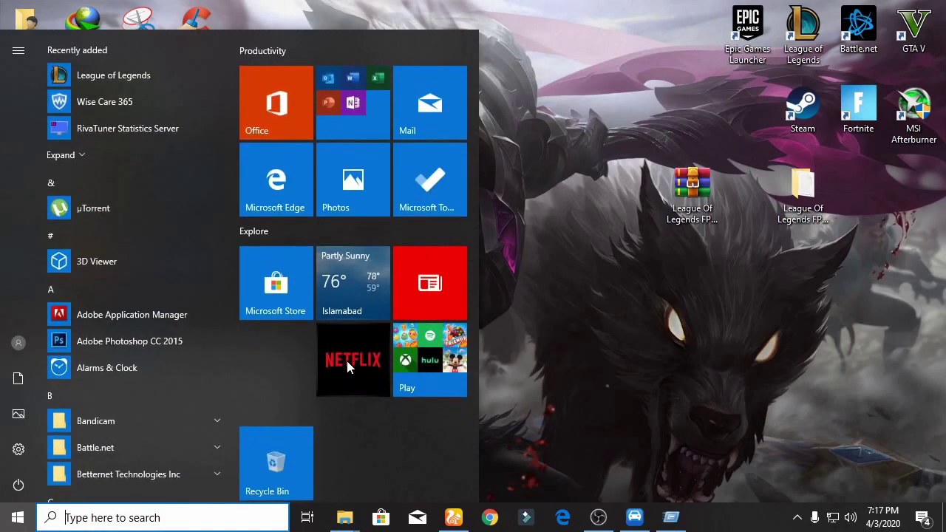
click(495, 117)
click(184, 423)
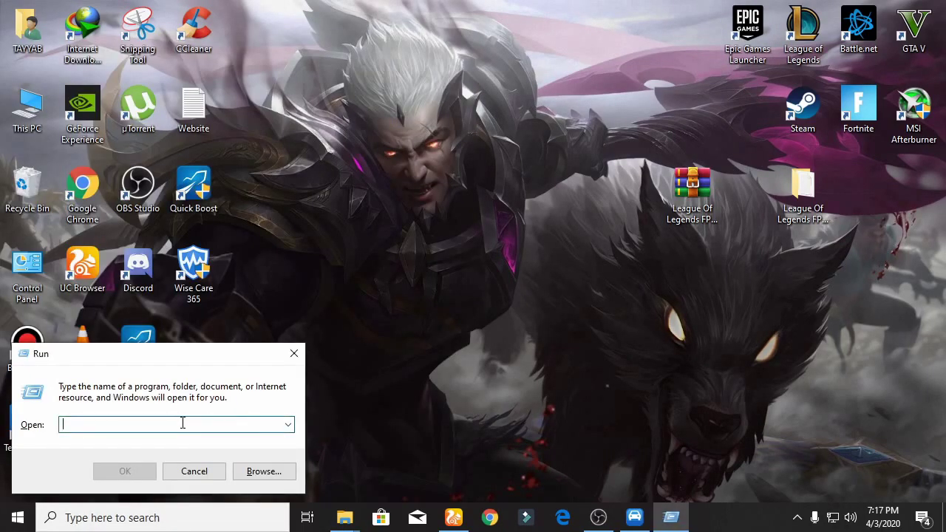
text(prefetch%)
click(127, 469)
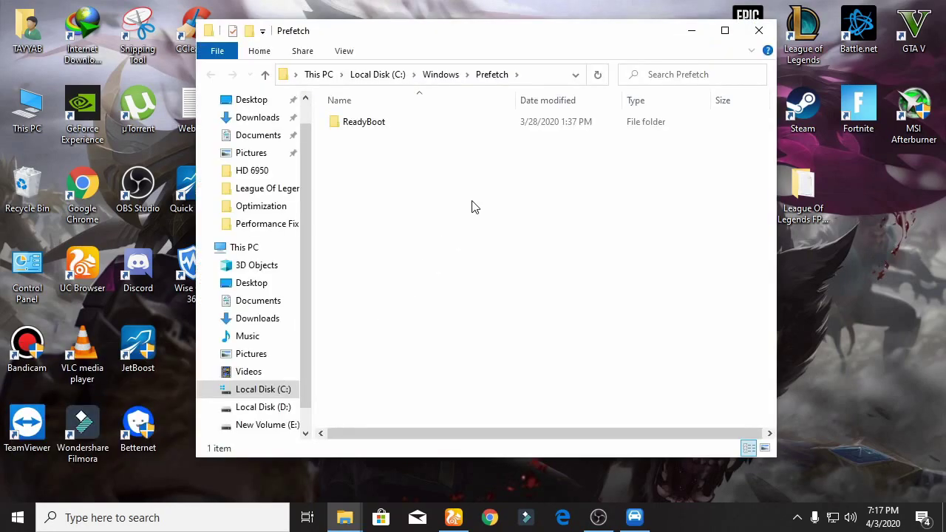
- Delete the ReadyBoot folder from Prefetch and close the window
click(387, 124)
key(Delete)
click(435, 159)
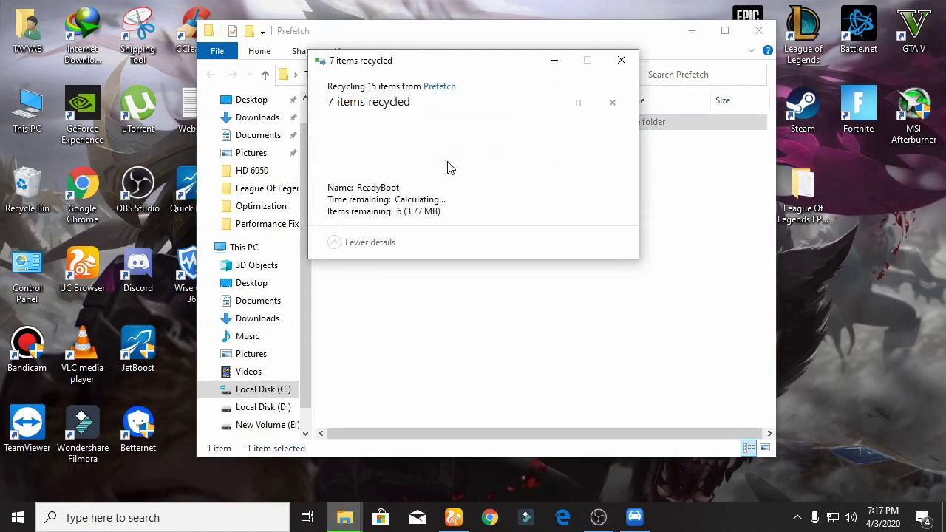
click(621, 60)
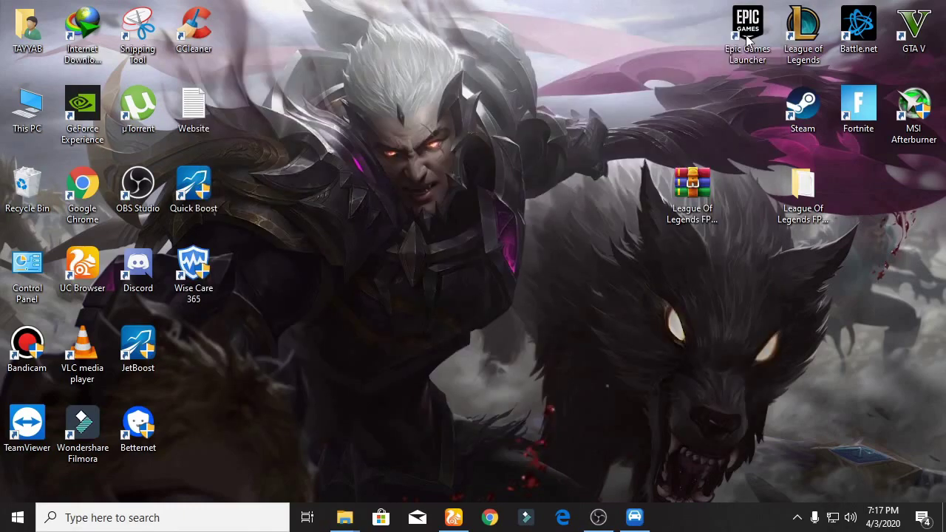
click(752, 38)
- Empty the Recycle Bin and confirm the permanent deletion of its items
right_click(3, 193)
click(37, 228)
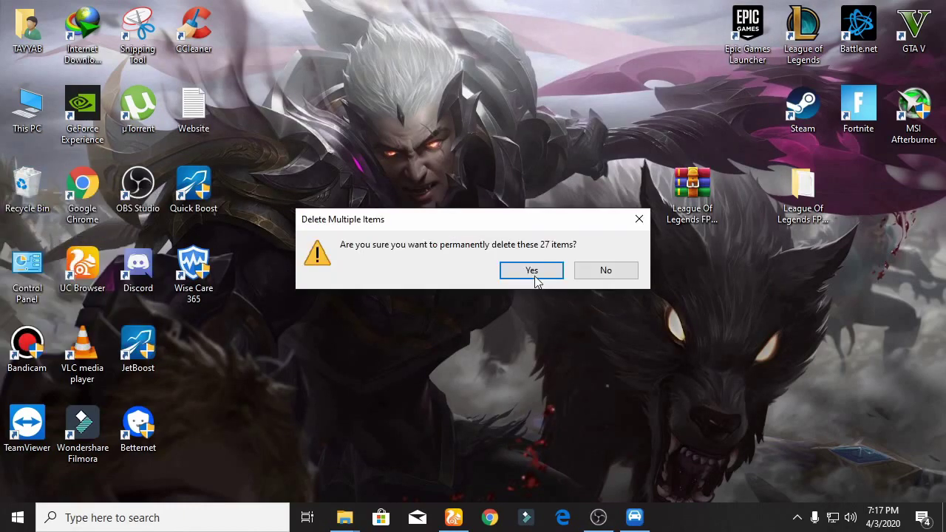
click(531, 276)
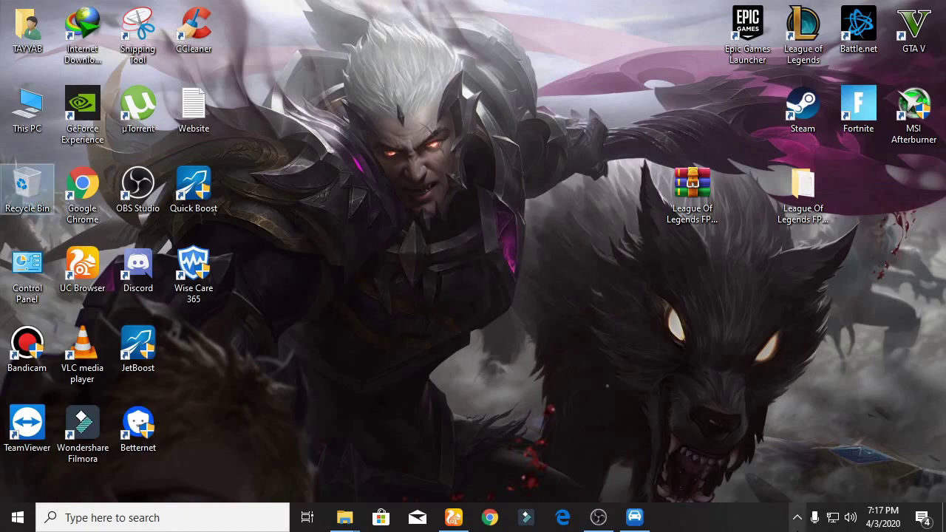